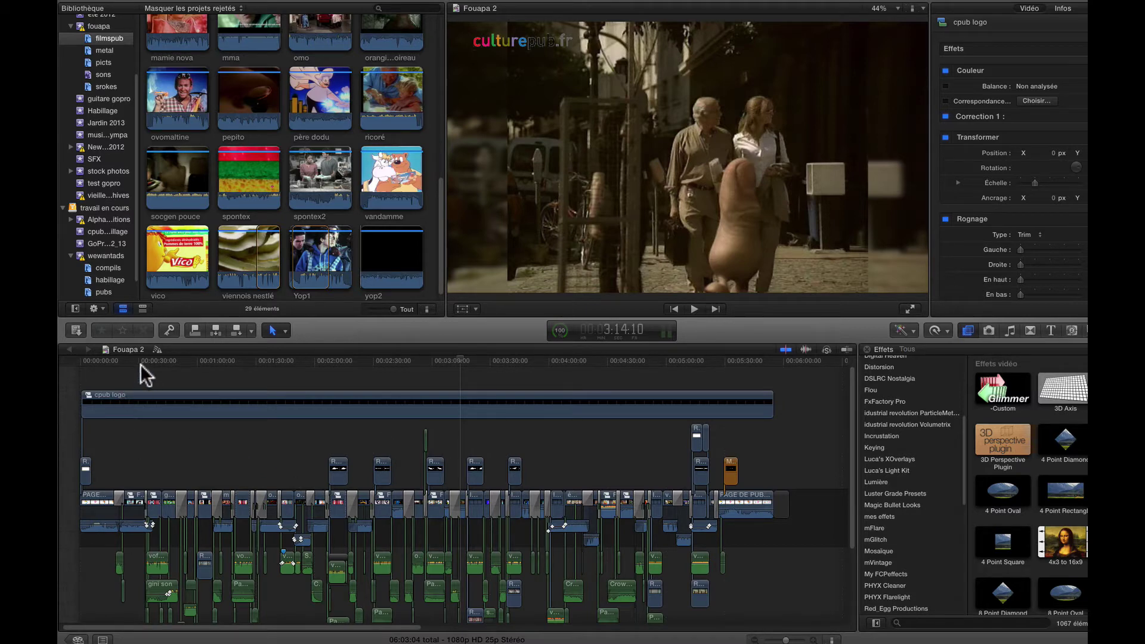
Step: Play a short stretch of the Fouapa 2 timeline to preview the dated timeline animation
{"action": "left_click", "coordinate": [742, 361]}
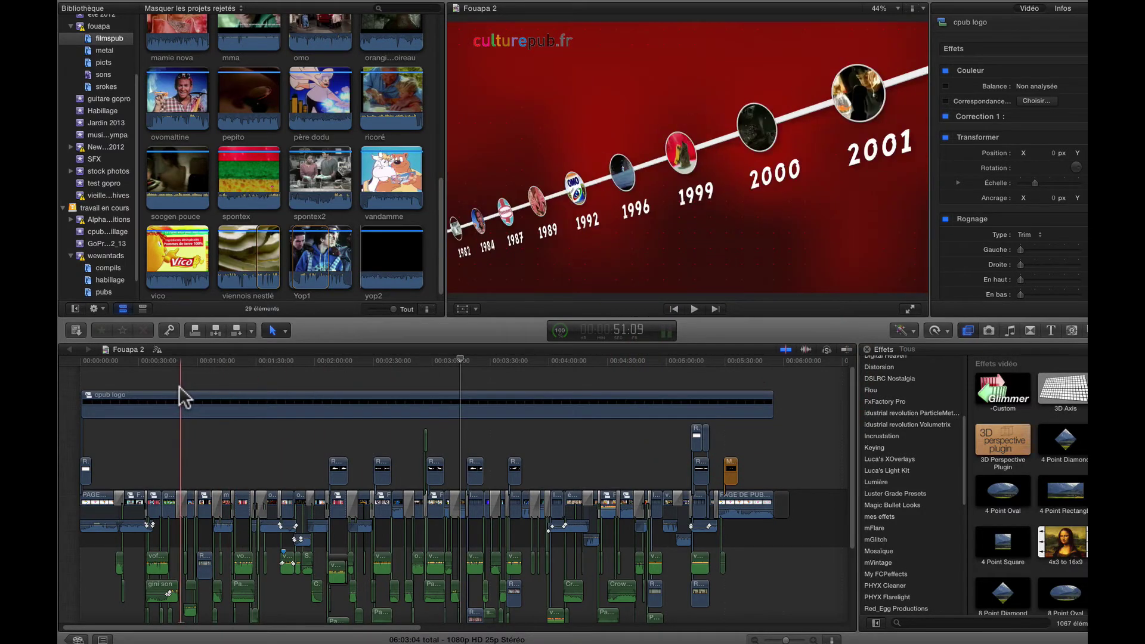
{"action": "key", "text": "space"}
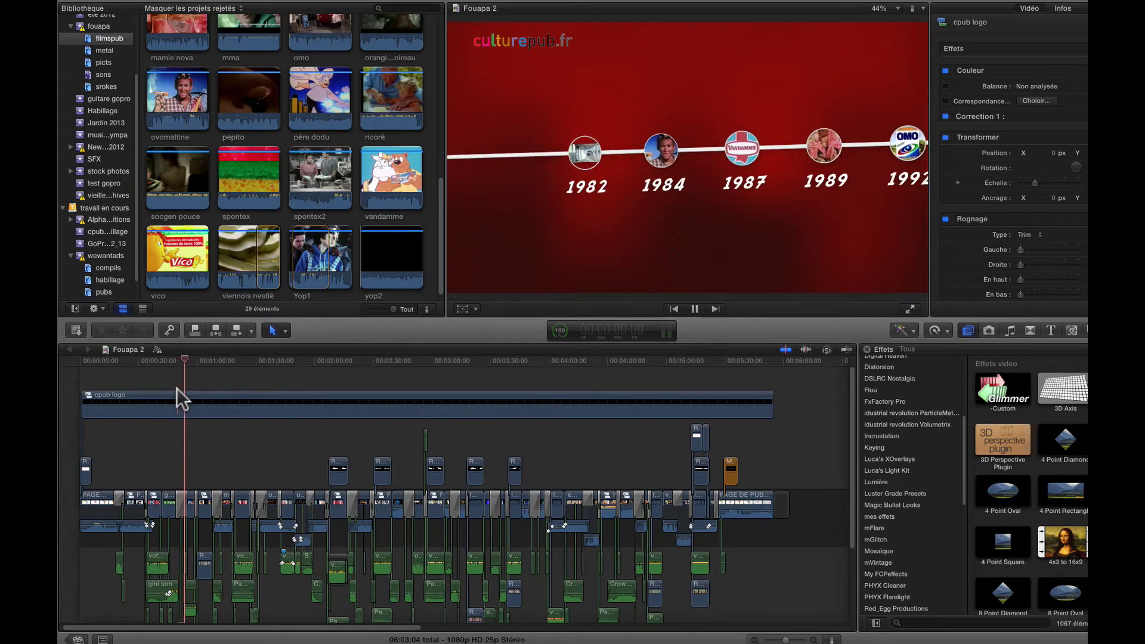
{"action": "key", "text": "space"}
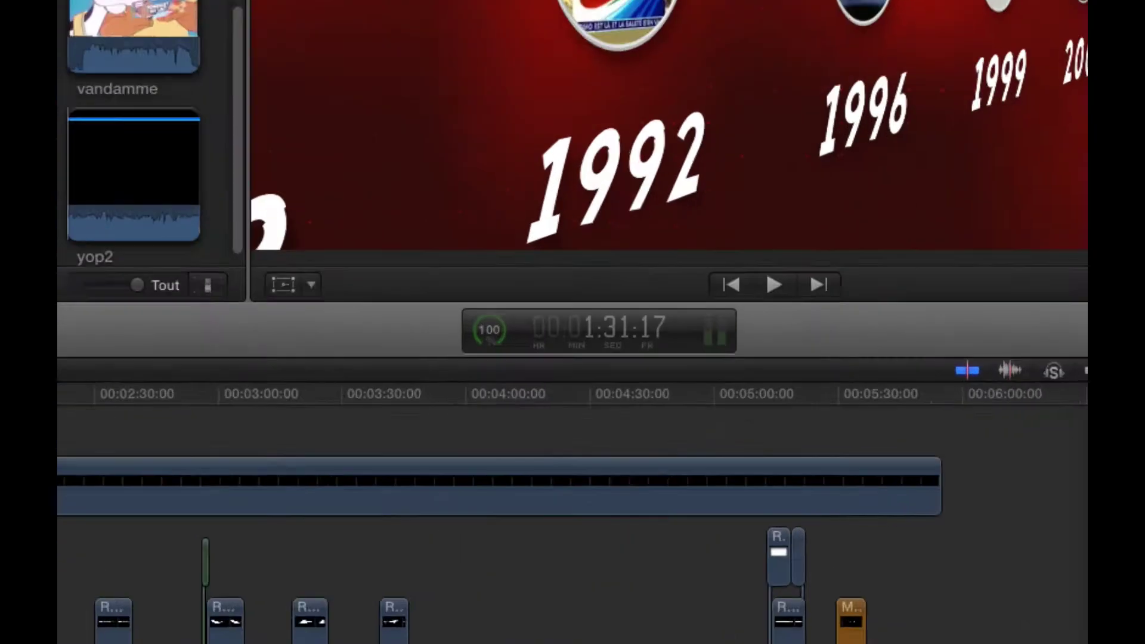
Step: Switch to Finder and check the size of the Render Files folder of the fouapa event in Final Cut Events
{"action": "key", "text": "super+Tab"}
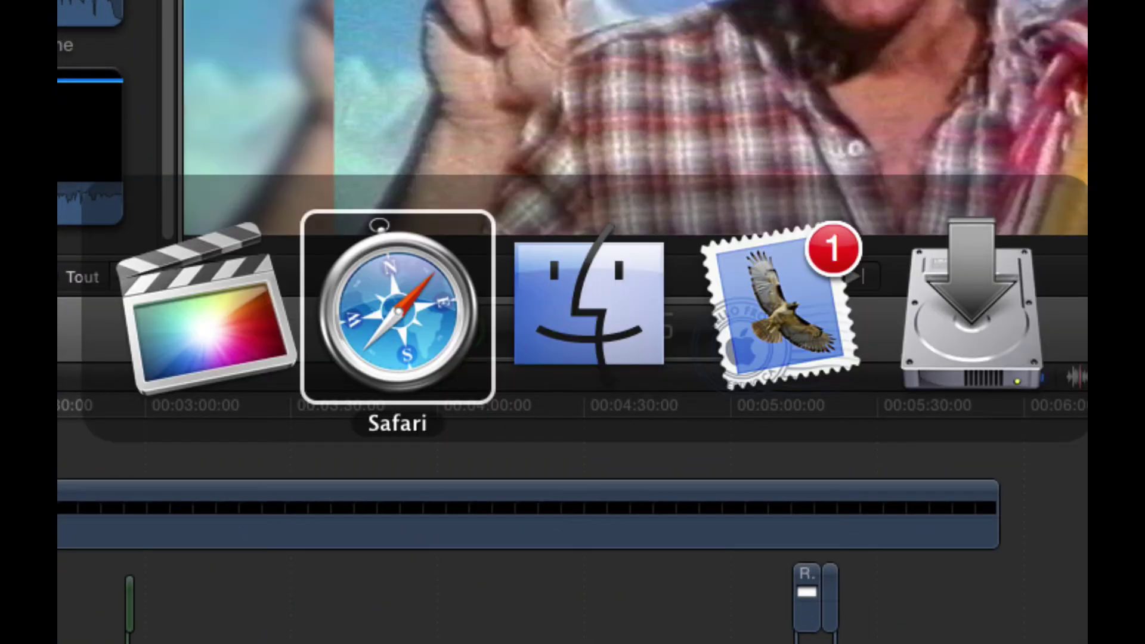
{"action": "key", "text": "super+Tab"}
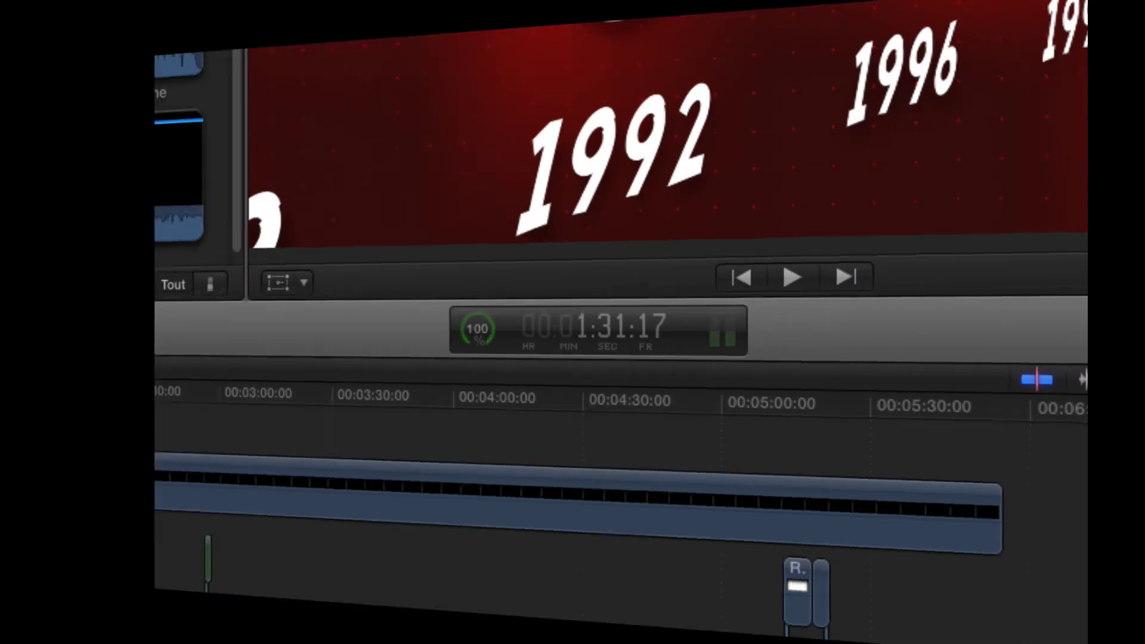
{"action": "left_click", "coordinate": [280, 153]}
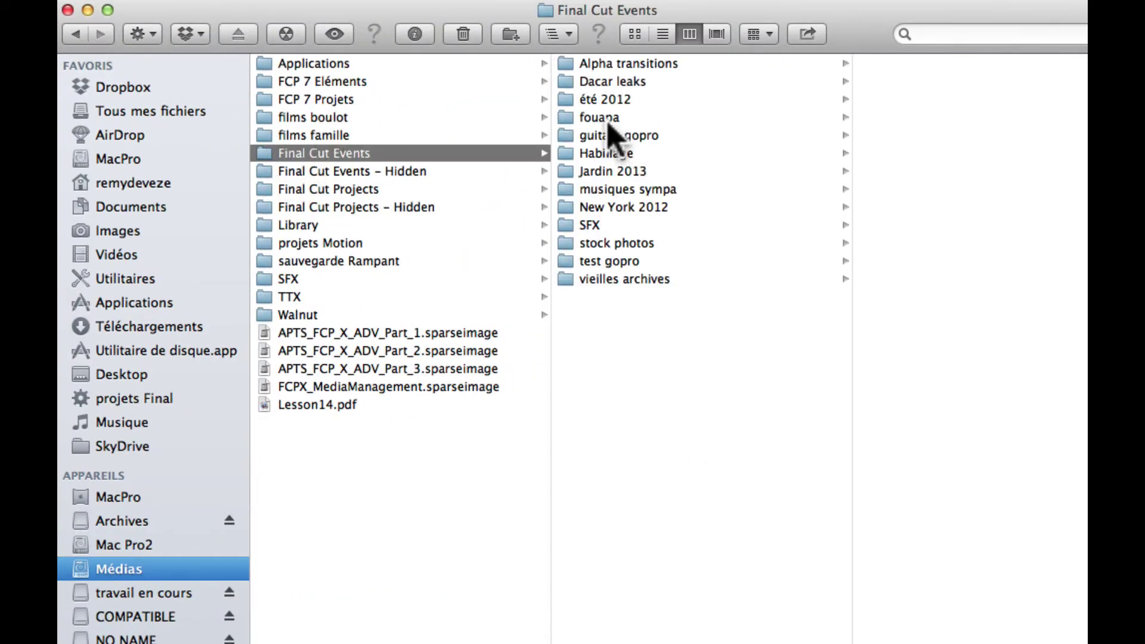
{"action": "left_click", "coordinate": [602, 117]}
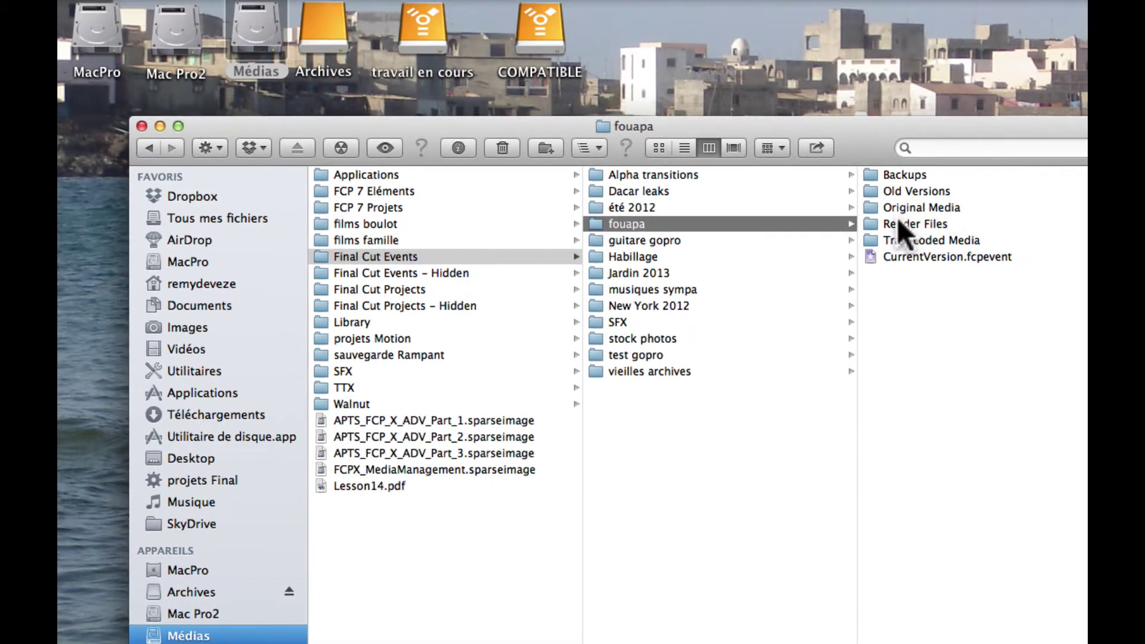
{"action": "left_click", "coordinate": [895, 112]}
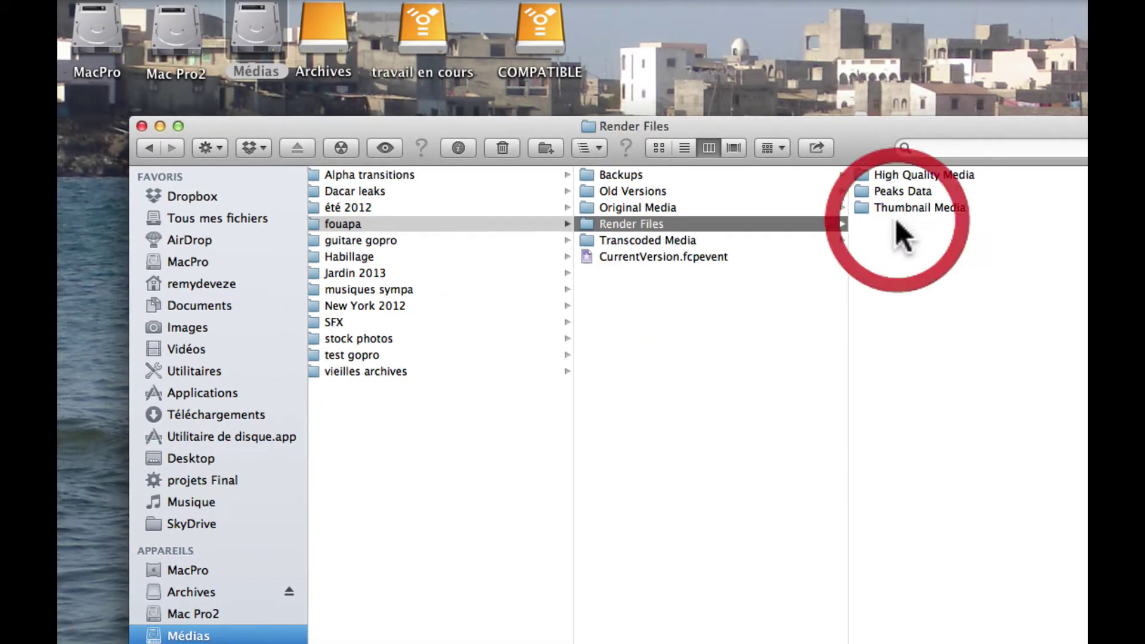
{"action": "key", "text": "super+i"}
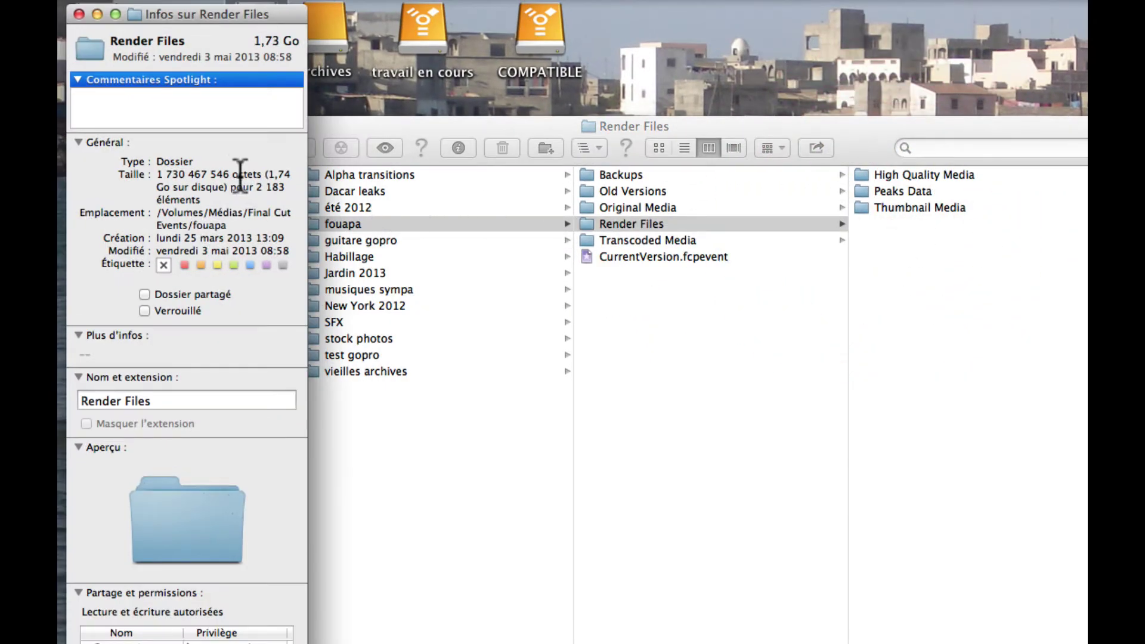
{"action": "left_click", "coordinate": [79, 13]}
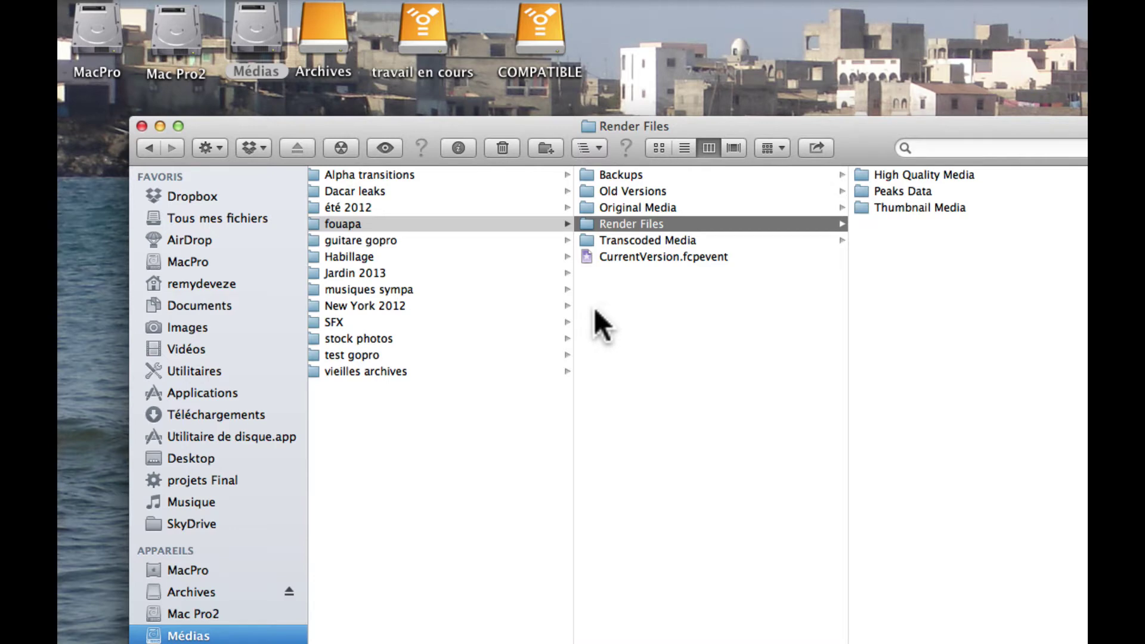
Step: Check the size of the Render Files folder of the Fouapa 2 project in Final Cut Projects
{"action": "scroll", "coordinate": [411, 313], "scroll_direction": "left", "scroll_amount": 3}
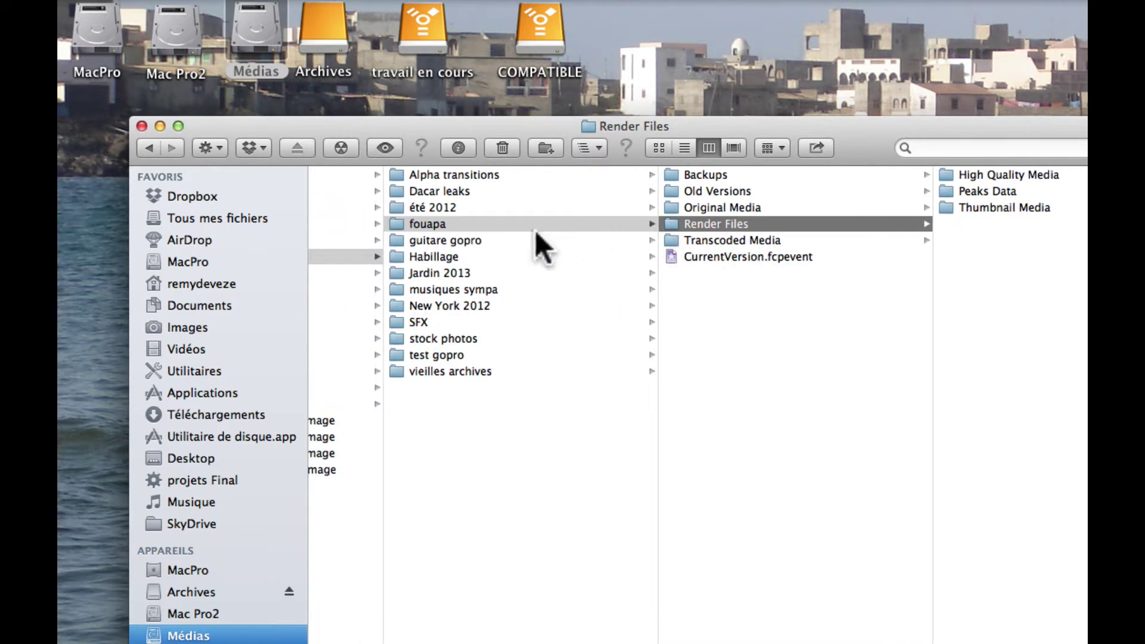
{"action": "scroll", "coordinate": [399, 239], "scroll_direction": "left", "scroll_amount": 8}
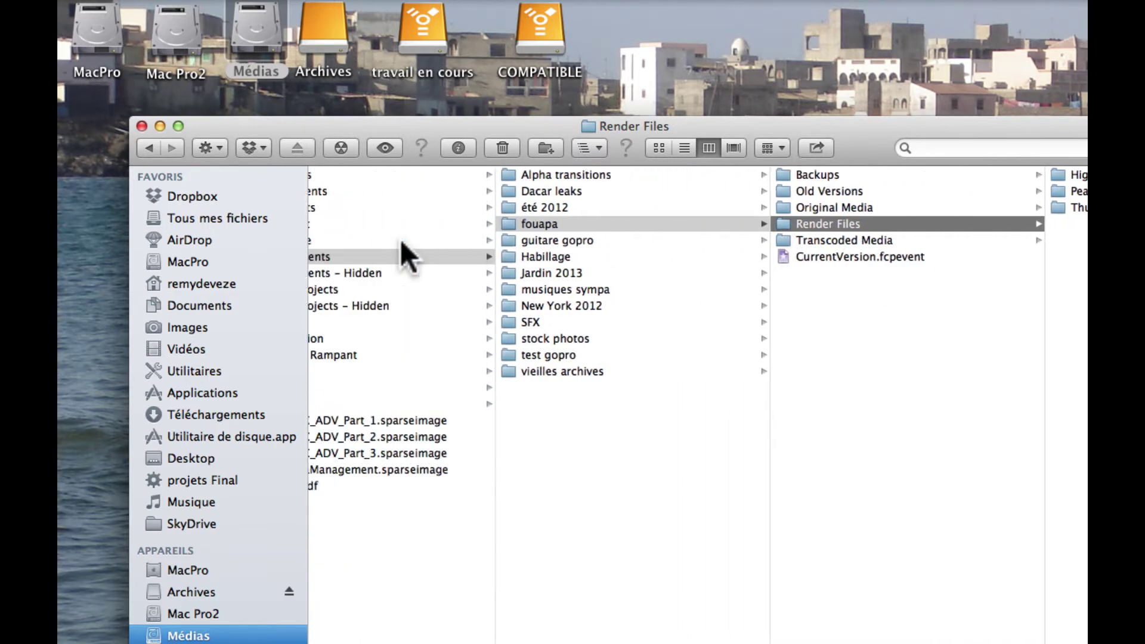
{"action": "left_click", "coordinate": [382, 286]}
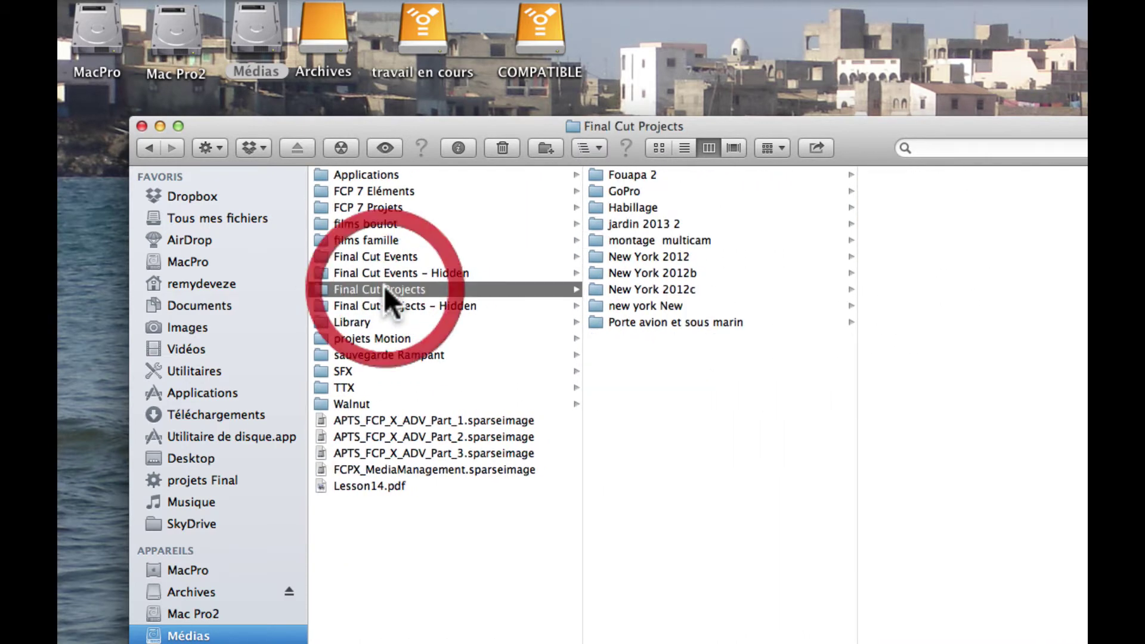
{"action": "left_click", "coordinate": [626, 175]}
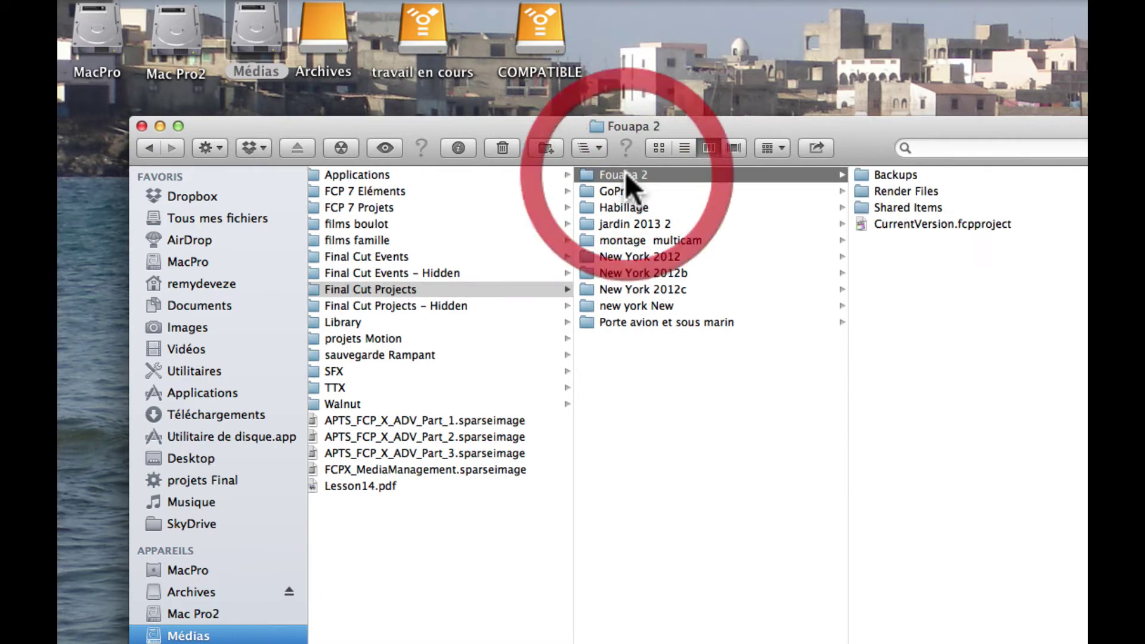
{"action": "left_click", "coordinate": [903, 191]}
{"action": "key", "text": "super+i"}
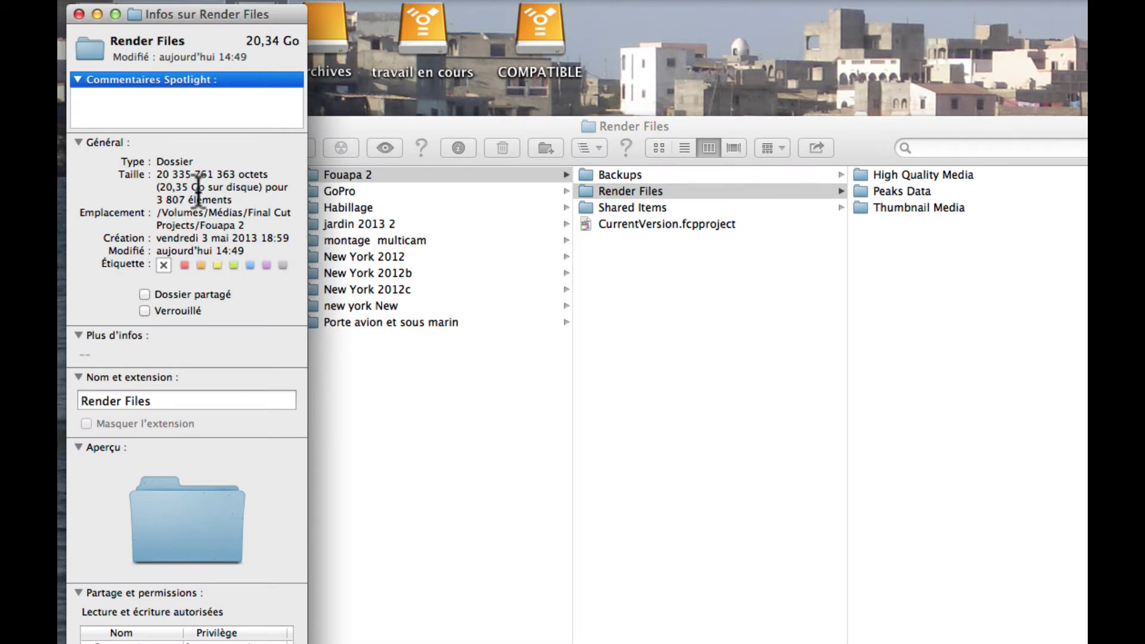
{"action": "left_click", "coordinate": [77, 14]}
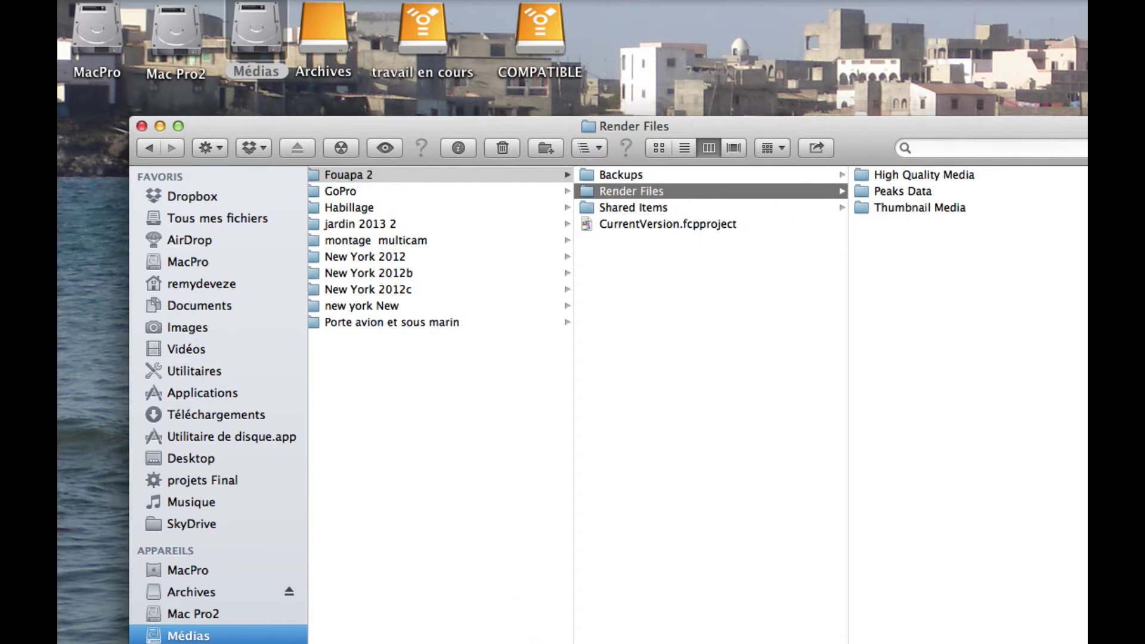
Step: Return to Final Cut Pro and delete all render files of the Fouapa 2 project, not only the unused ones
{"action": "key", "text": "super+Tab"}
{"action": "key", "text": "super+Tab"}
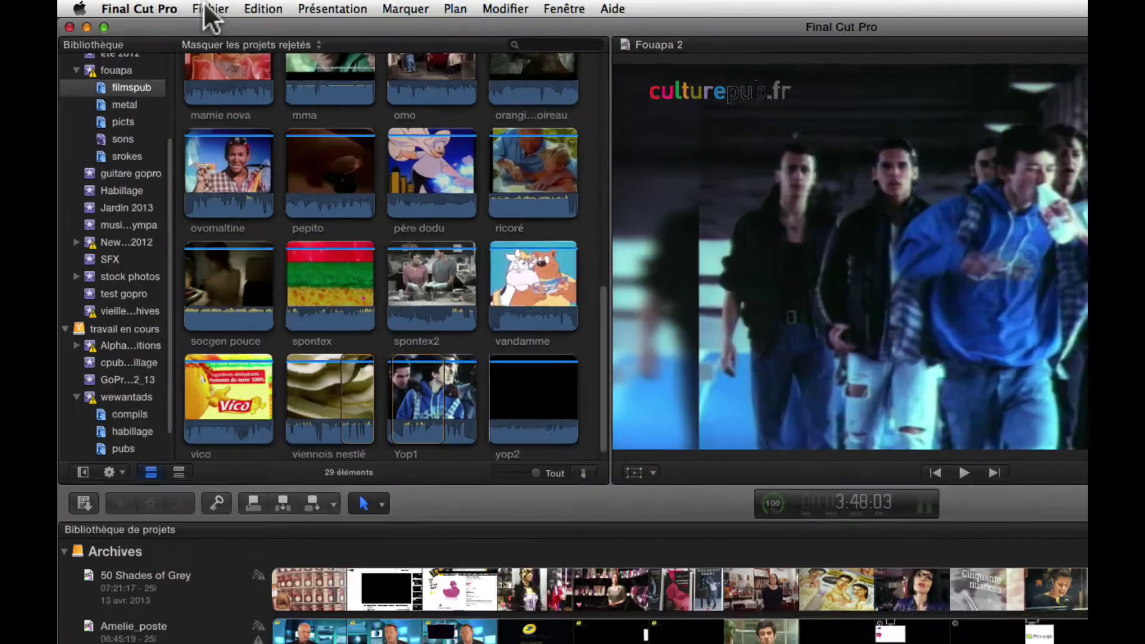
{"action": "left_click", "coordinate": [205, 8]}
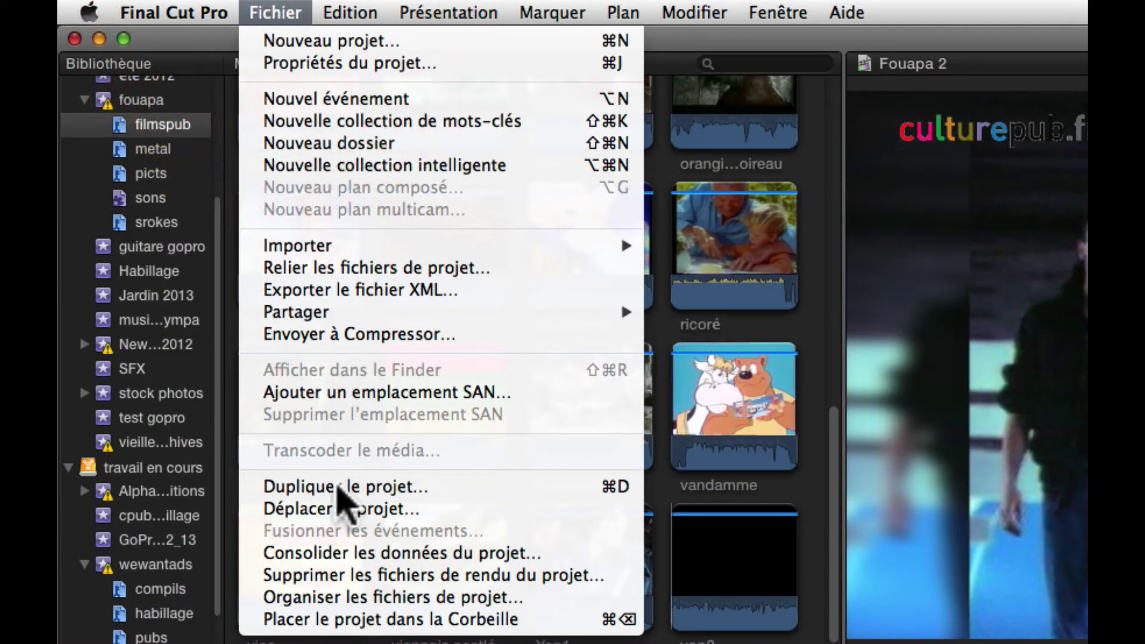
{"action": "left_click", "coordinate": [532, 576]}
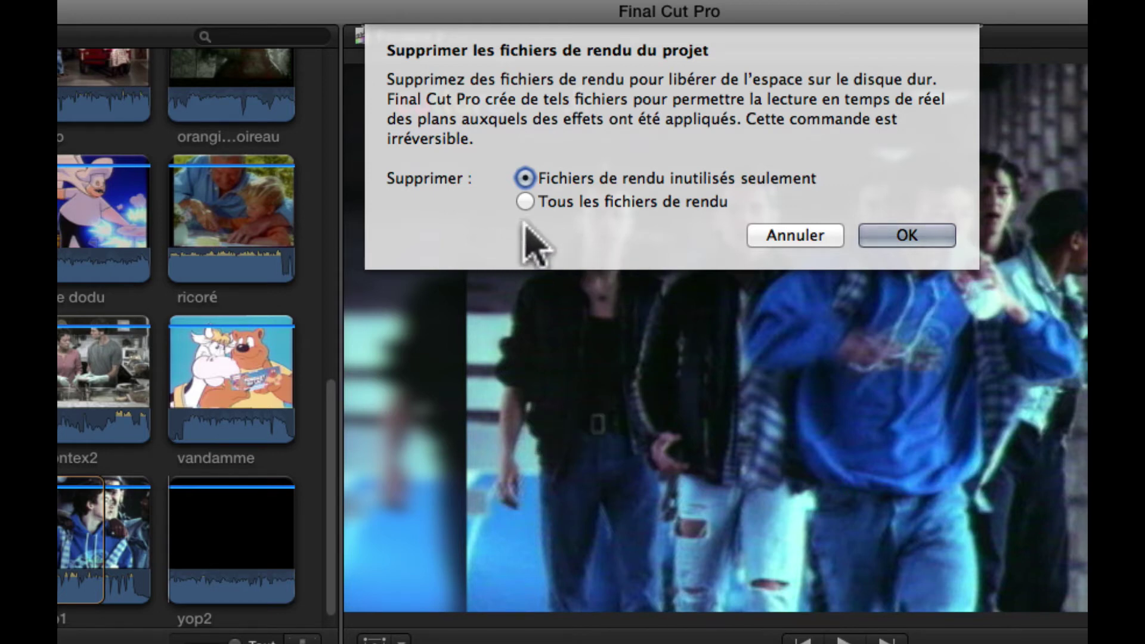
{"action": "left_click", "coordinate": [524, 201]}
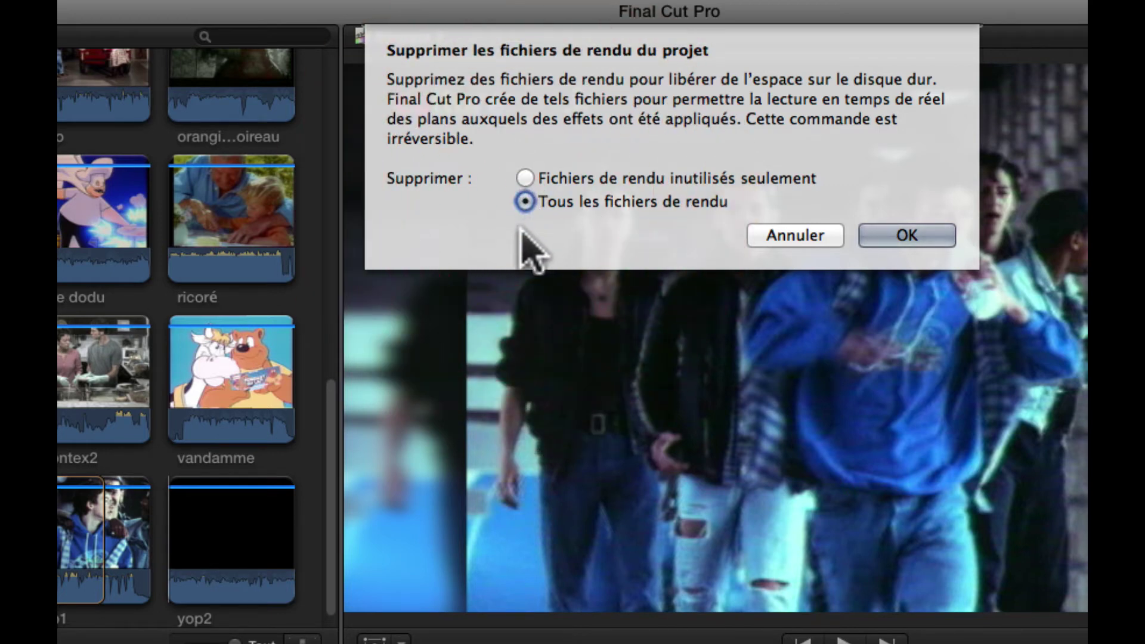
{"action": "left_click", "coordinate": [888, 224]}
{"action": "left_click", "coordinate": [893, 235]}
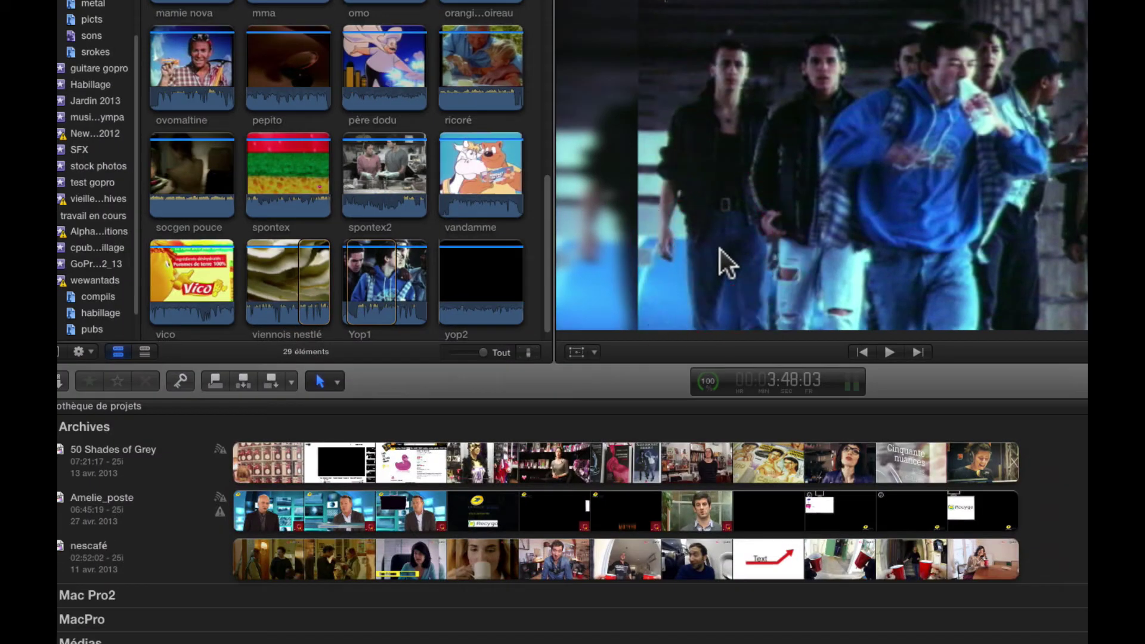
Step: Switch to Finder and recheck the size of the Fouapa 2 project's Render Files folder
{"action": "key", "text": "super+Tab"}
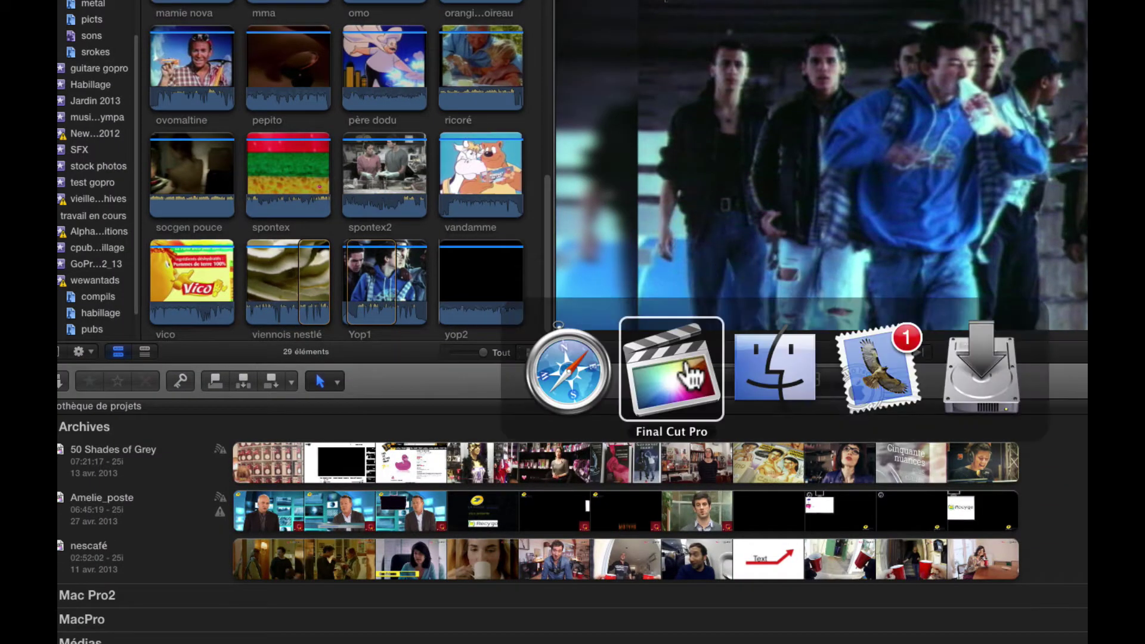
{"action": "left_click", "coordinate": [745, 382]}
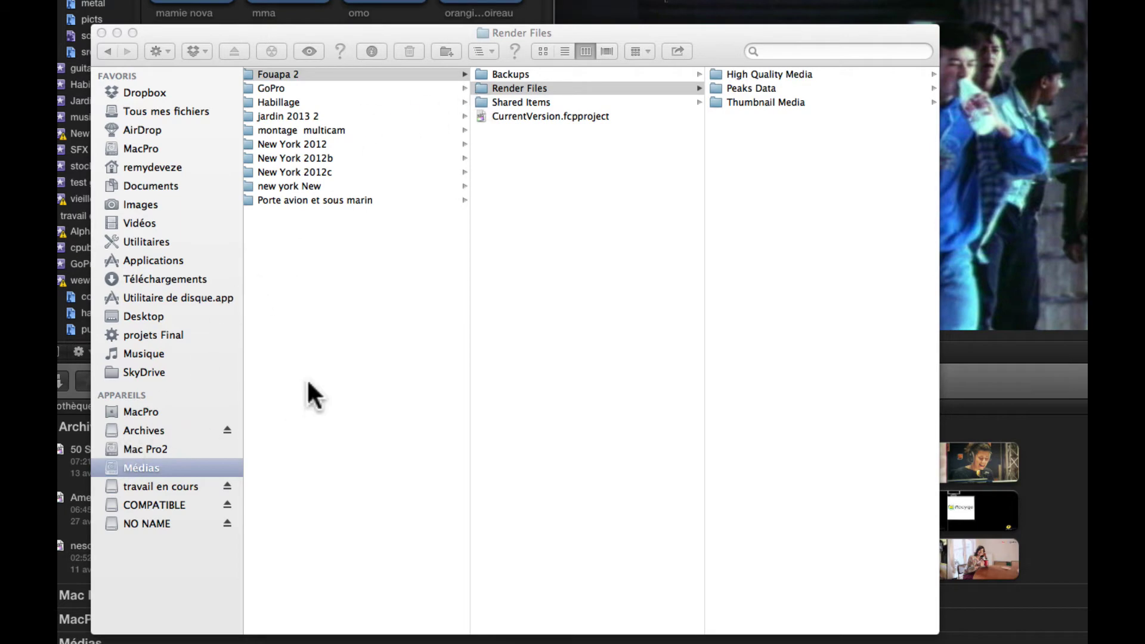
{"action": "scroll", "coordinate": [307, 378], "scroll_direction": "left", "scroll_amount": 5}
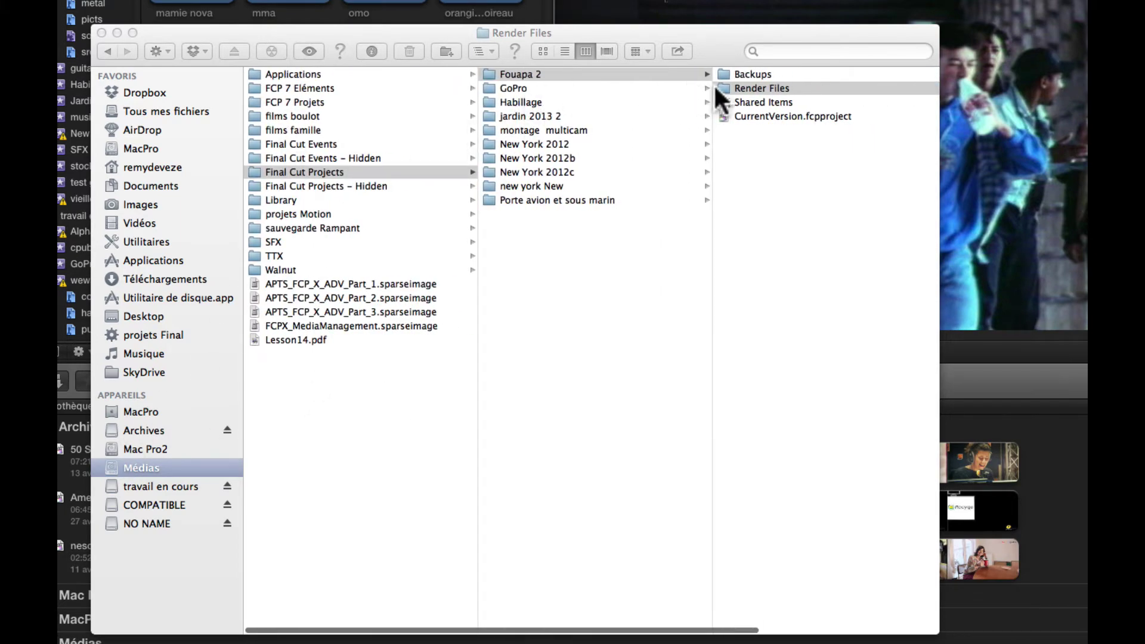
{"action": "key", "text": "super+i"}
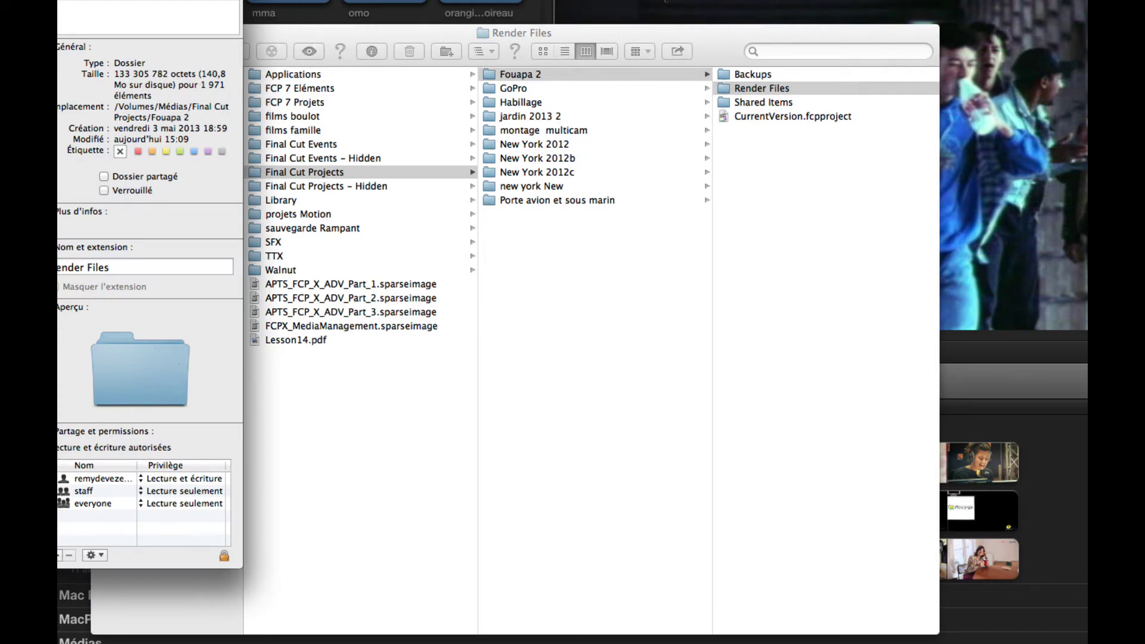
{"action": "key", "text": "super+w"}
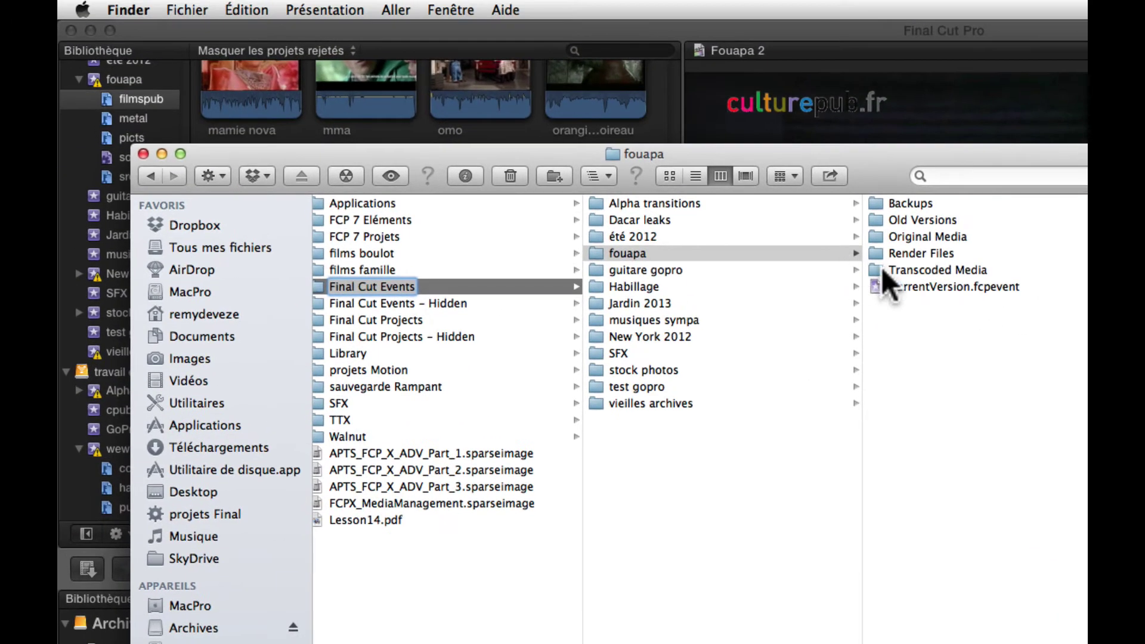
Step: Check the size of the High Quality Media folder in the fouapa event's Transcoded Media
{"action": "left_click", "coordinate": [879, 269]}
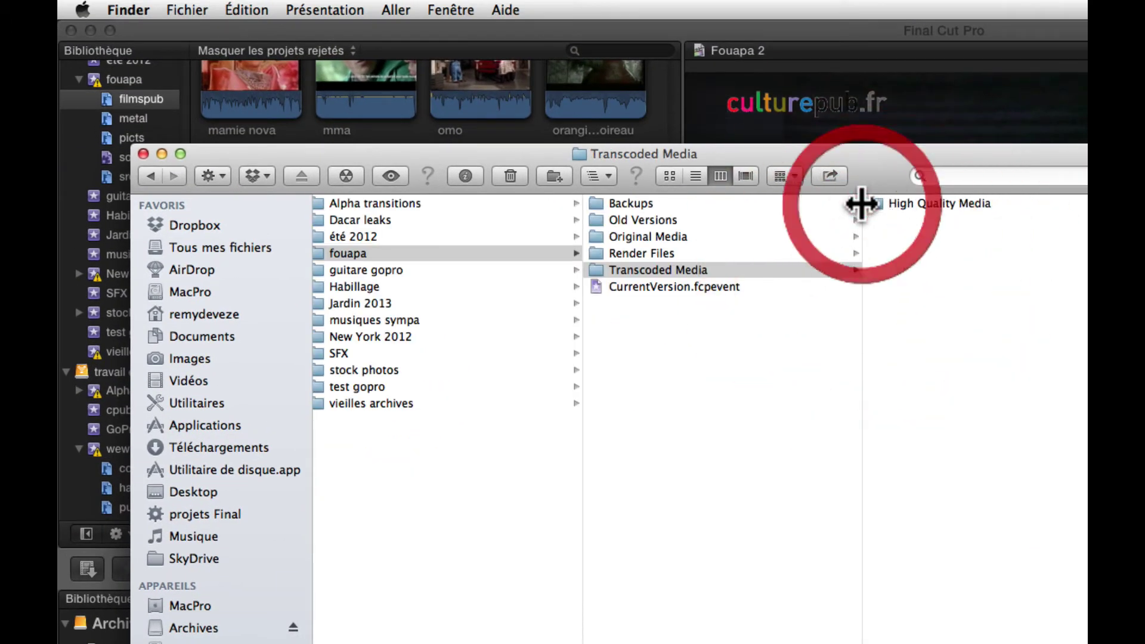
{"action": "left_click", "coordinate": [874, 203]}
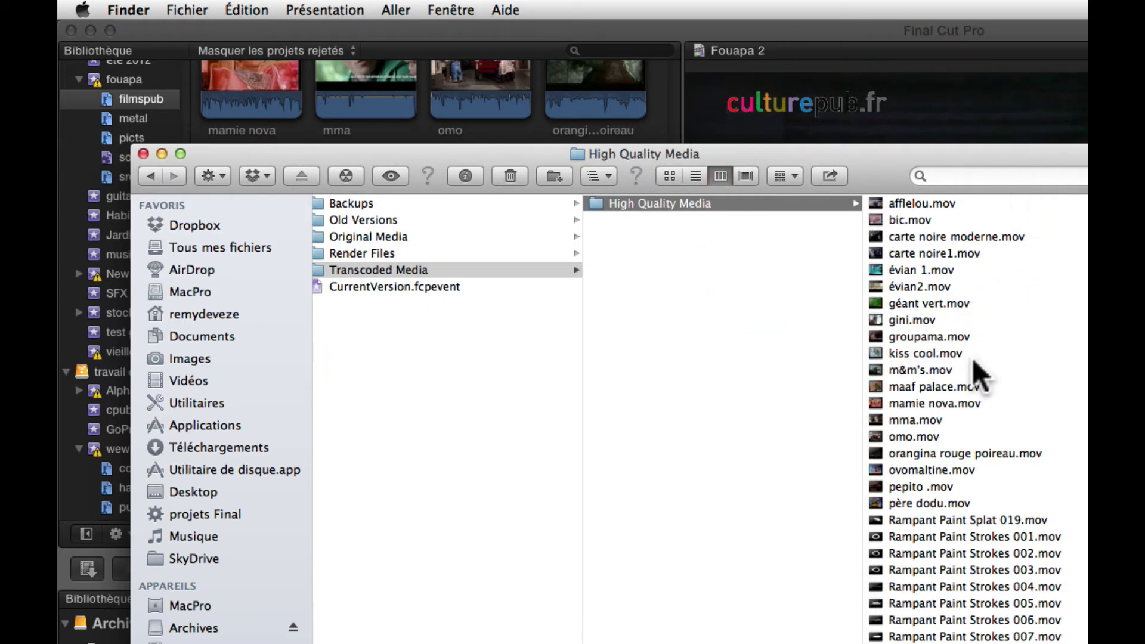
{"action": "key", "text": "super+i"}
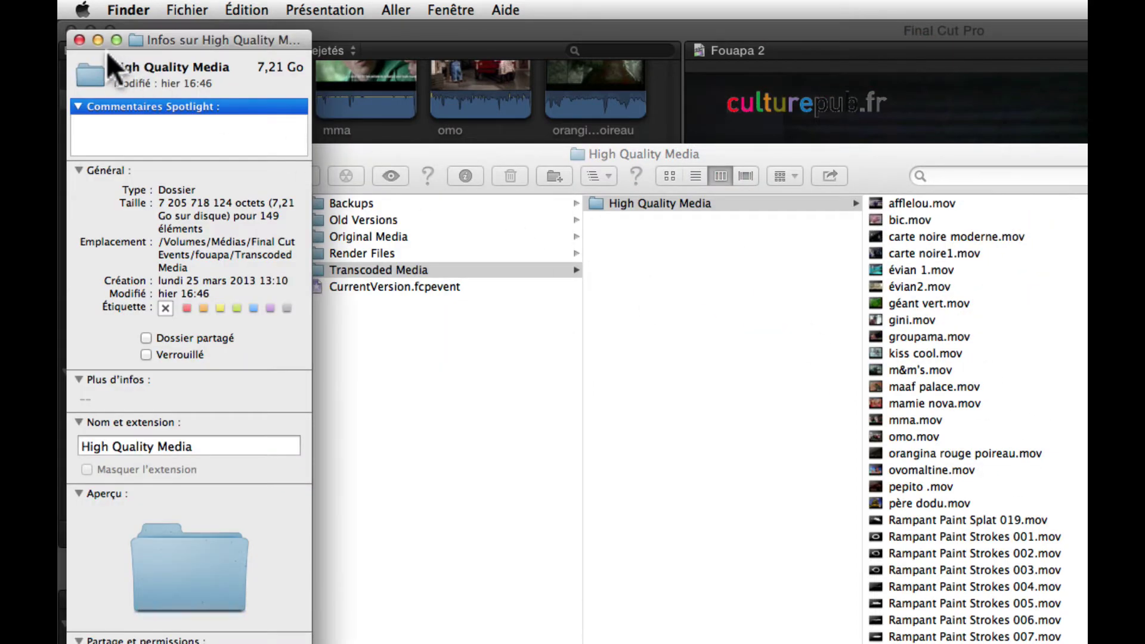
{"action": "left_click", "coordinate": [78, 39]}
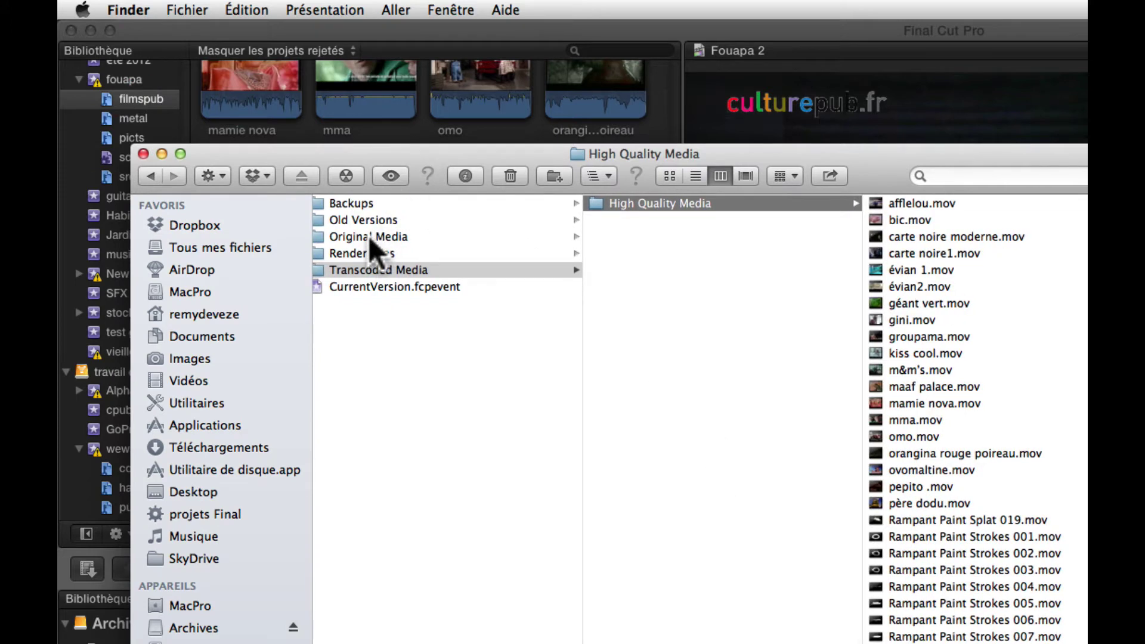
Step: Compare the files in the fouapa event's Original Media folder with those in Transcoded Media's High Quality Media folder
{"action": "left_click", "coordinate": [368, 237]}
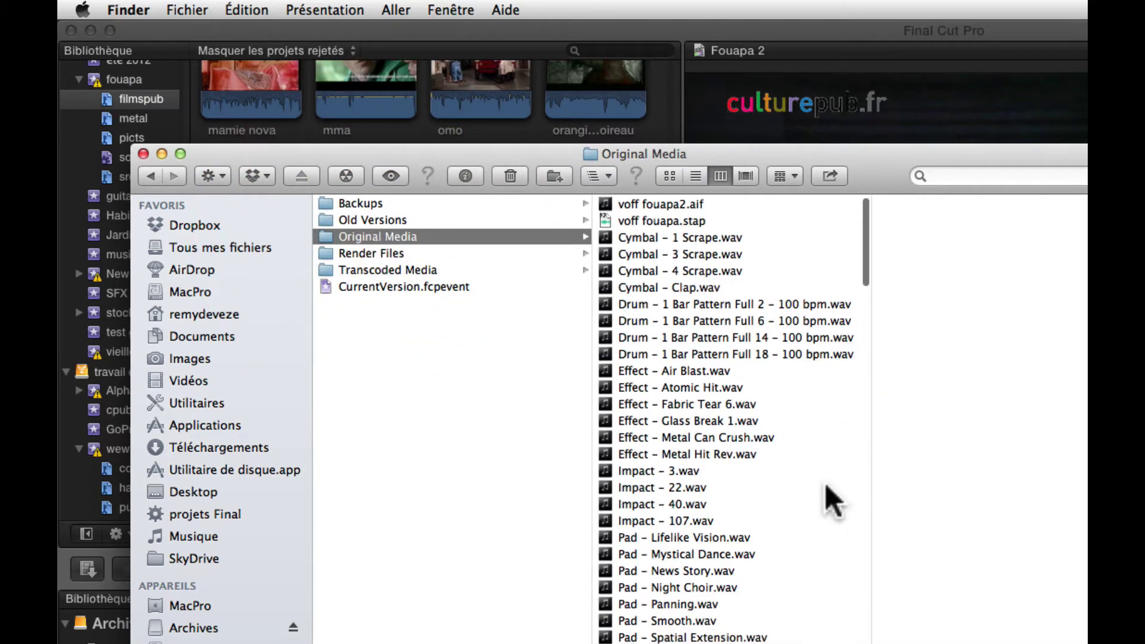
{"action": "scroll", "coordinate": [826, 486], "scroll_direction": "down", "scroll_amount": 5}
{"action": "left_click", "coordinate": [401, 269]}
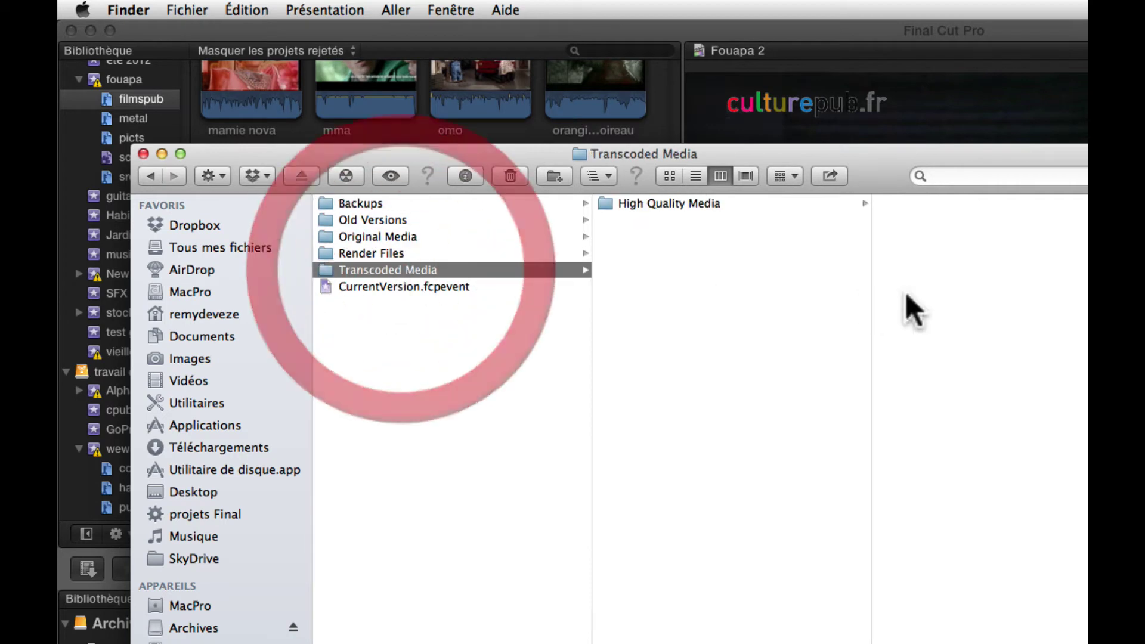
{"action": "left_click", "coordinate": [618, 203]}
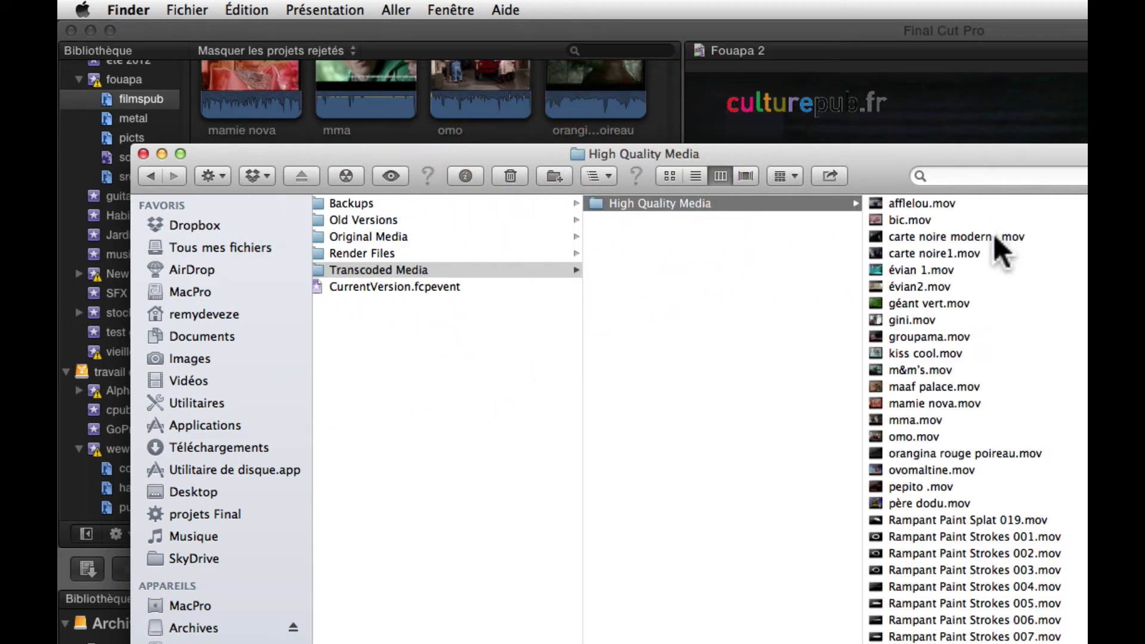
{"action": "left_click", "coordinate": [395, 236]}
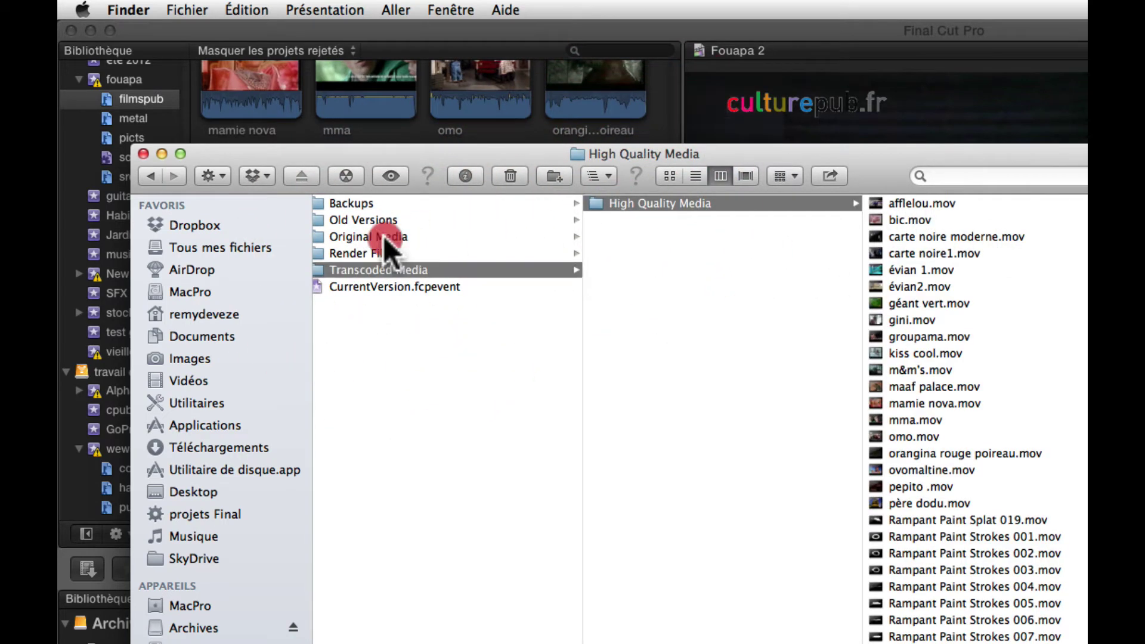
{"action": "scroll", "coordinate": [761, 442], "scroll_direction": "down", "scroll_amount": 20}
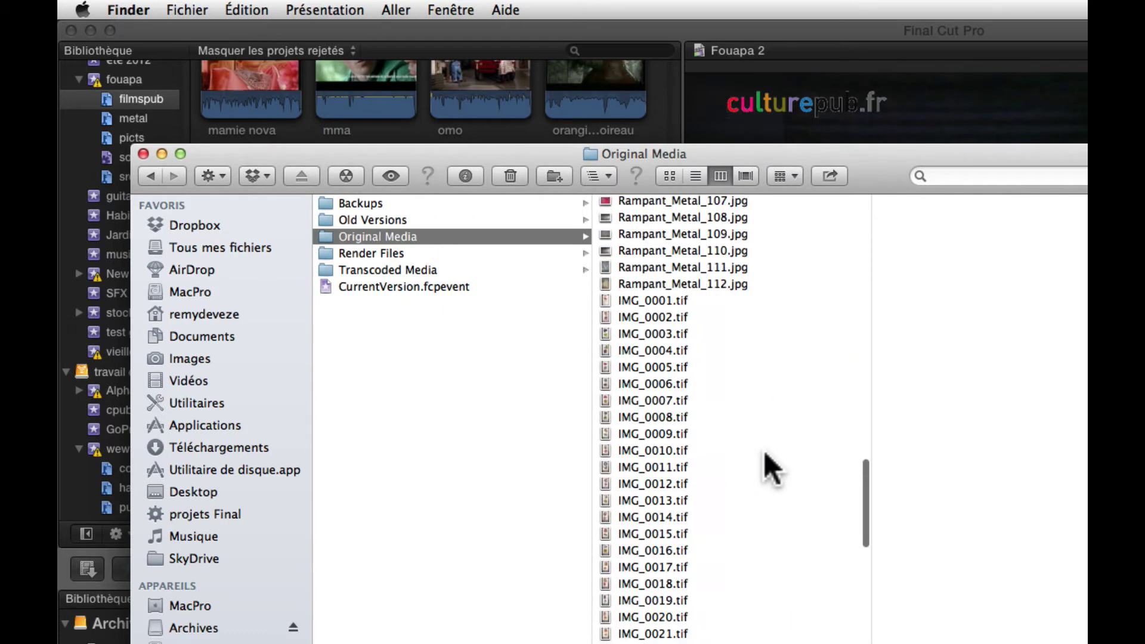
Step: Move all files in the High Quality Media folder of the fouapa event's Transcoded Media to the trash and close the Finder window
{"action": "scroll", "coordinate": [764, 451], "scroll_direction": "down", "scroll_amount": 10}
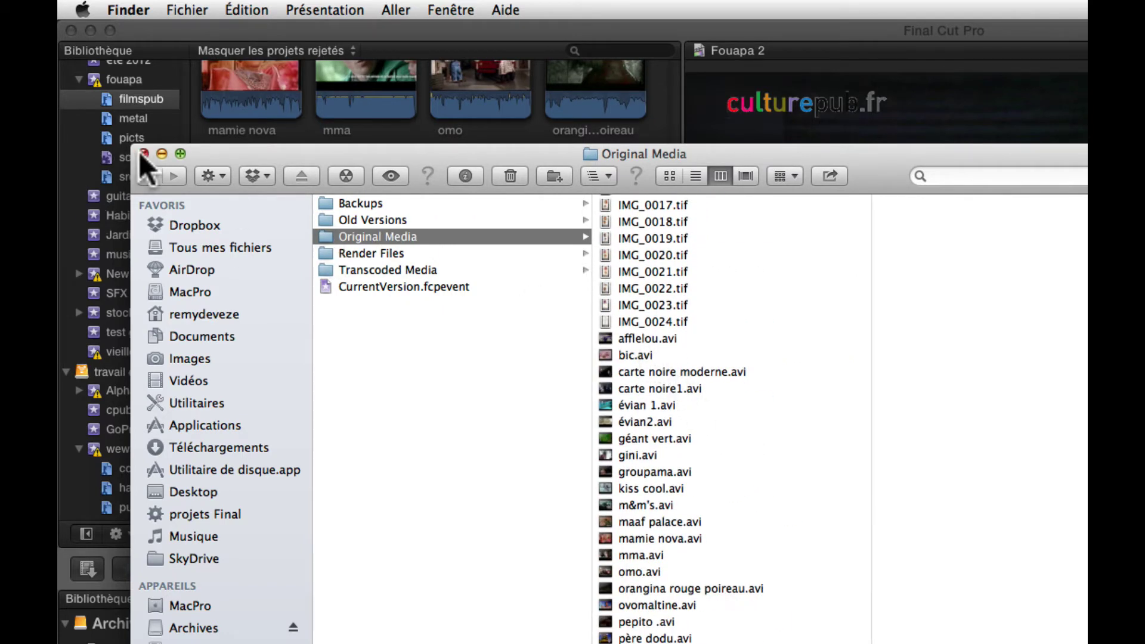
{"action": "left_click", "coordinate": [377, 266]}
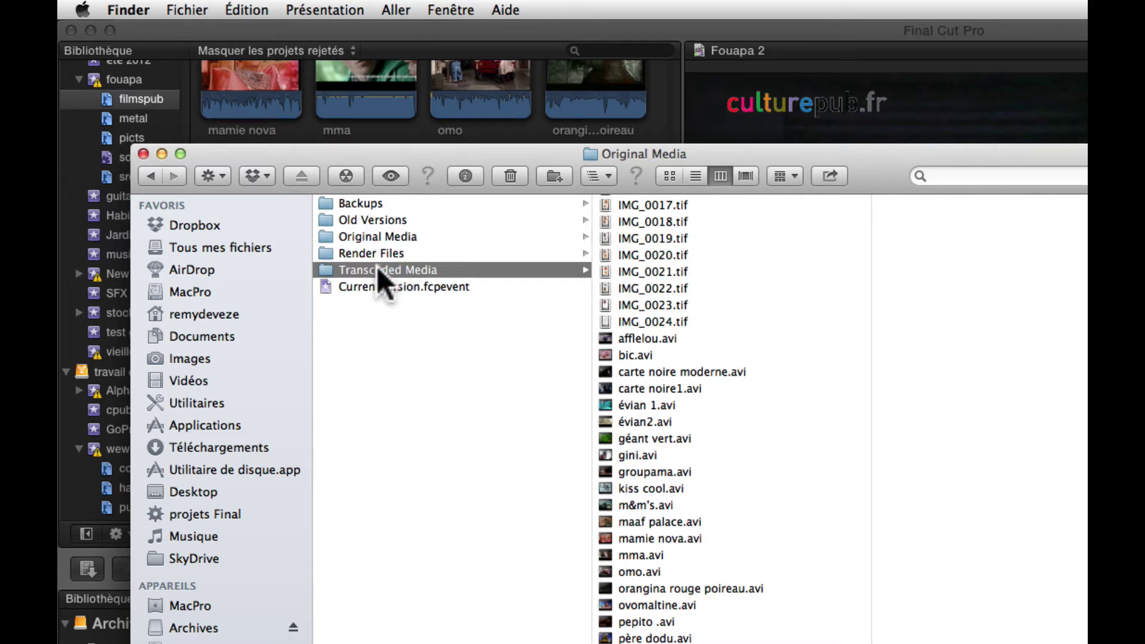
{"action": "left_click", "coordinate": [604, 203]}
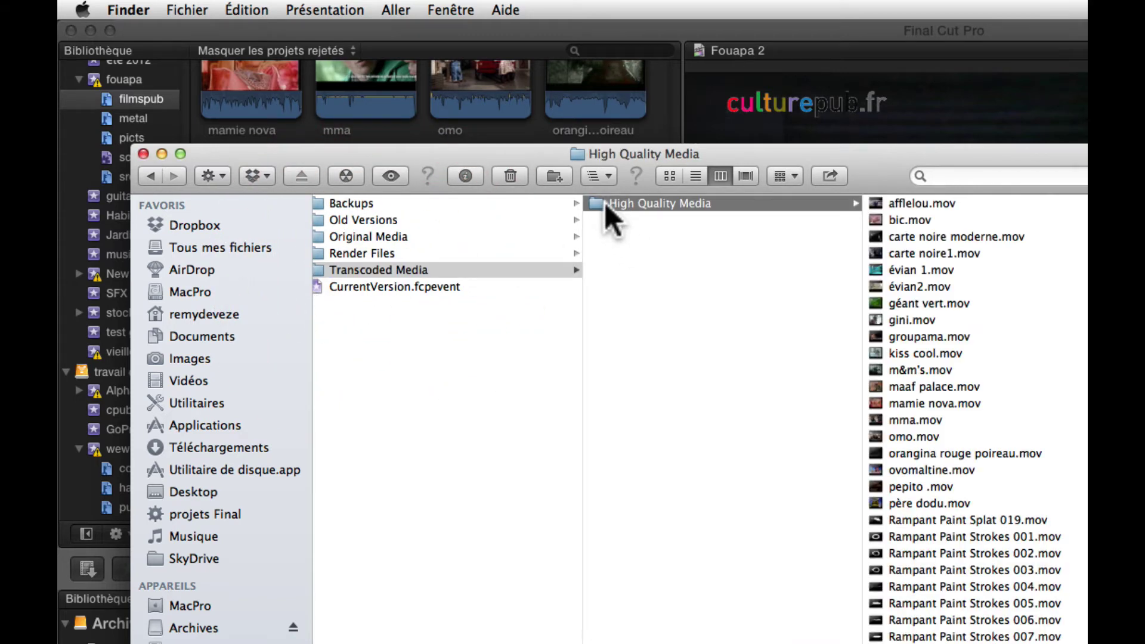
{"action": "left_click", "coordinate": [1077, 255]}
{"action": "key", "text": "super+a"}
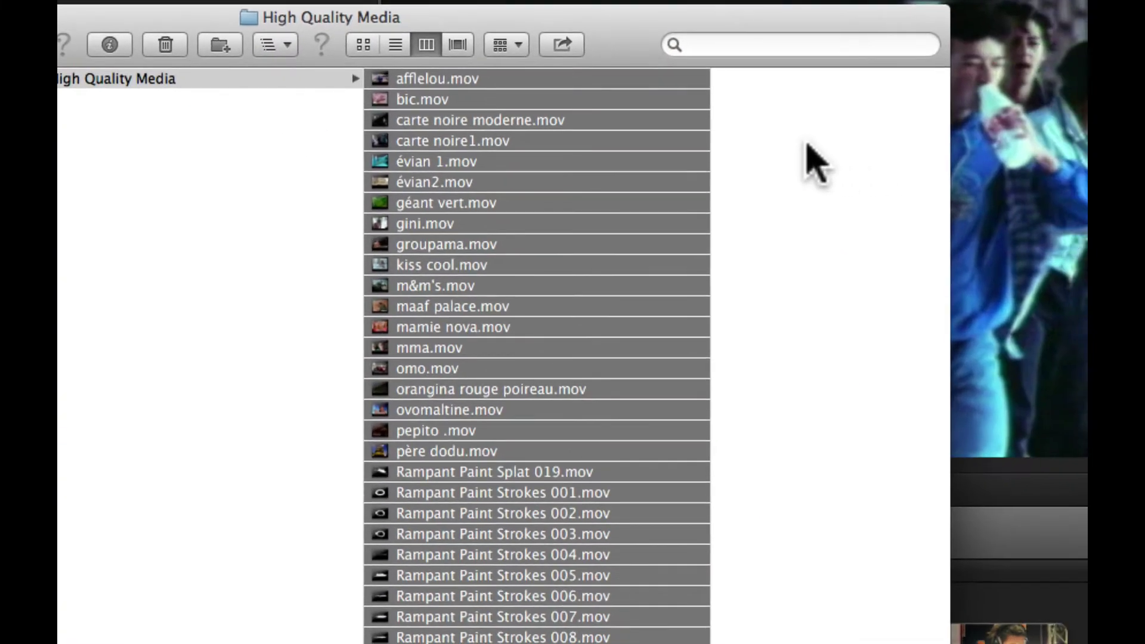
{"action": "right_click", "coordinate": [851, 244]}
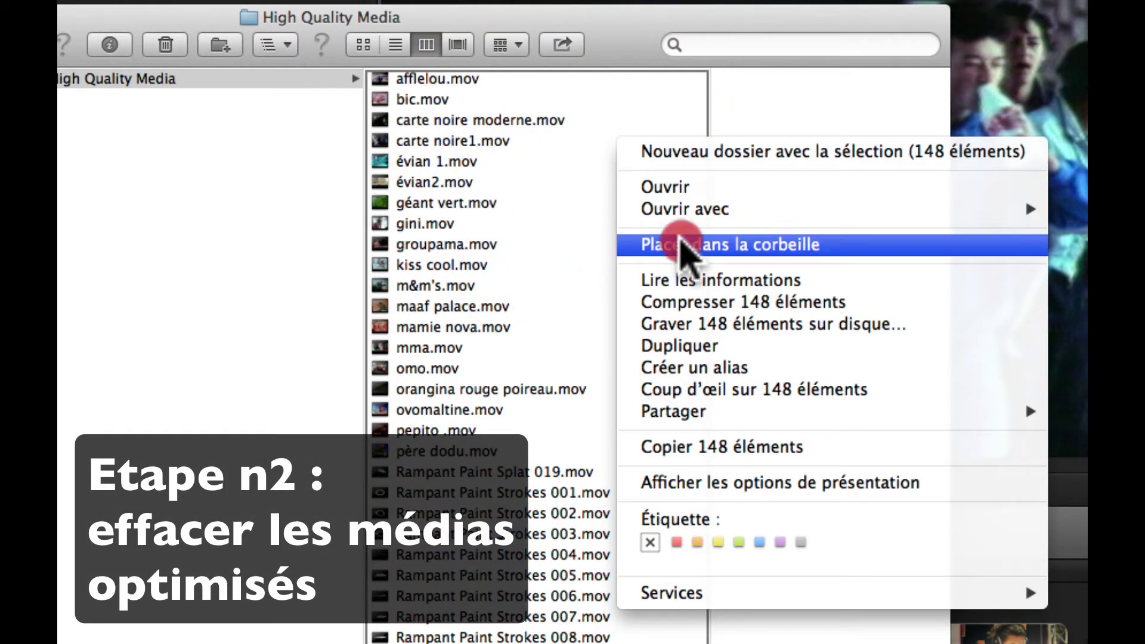
{"action": "left_click", "coordinate": [685, 251]}
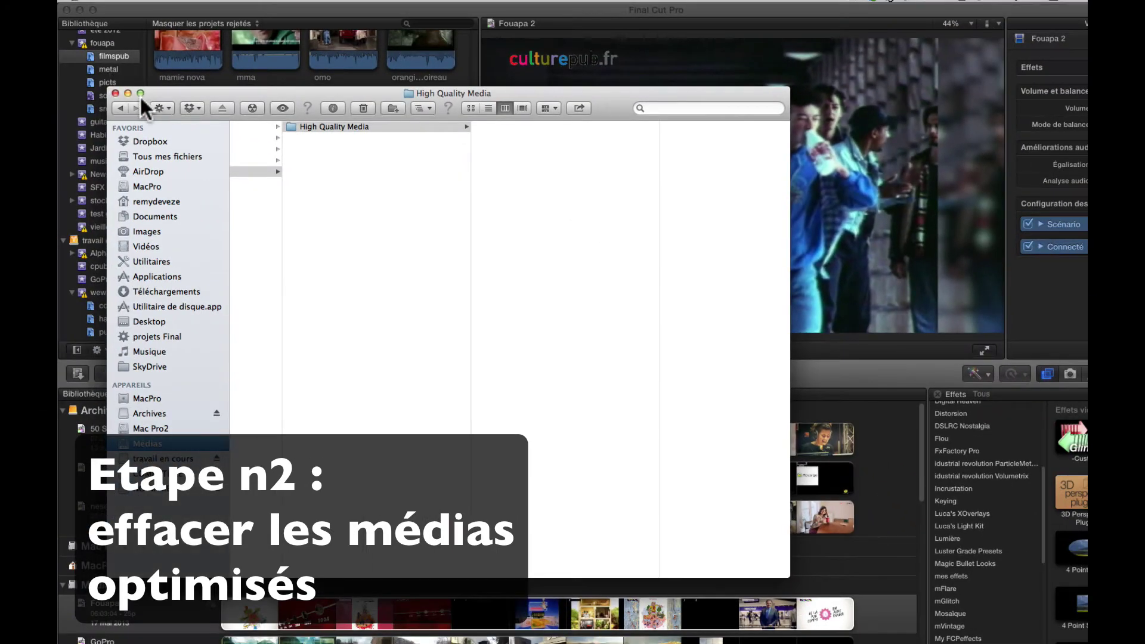
{"action": "left_click", "coordinate": [115, 93]}
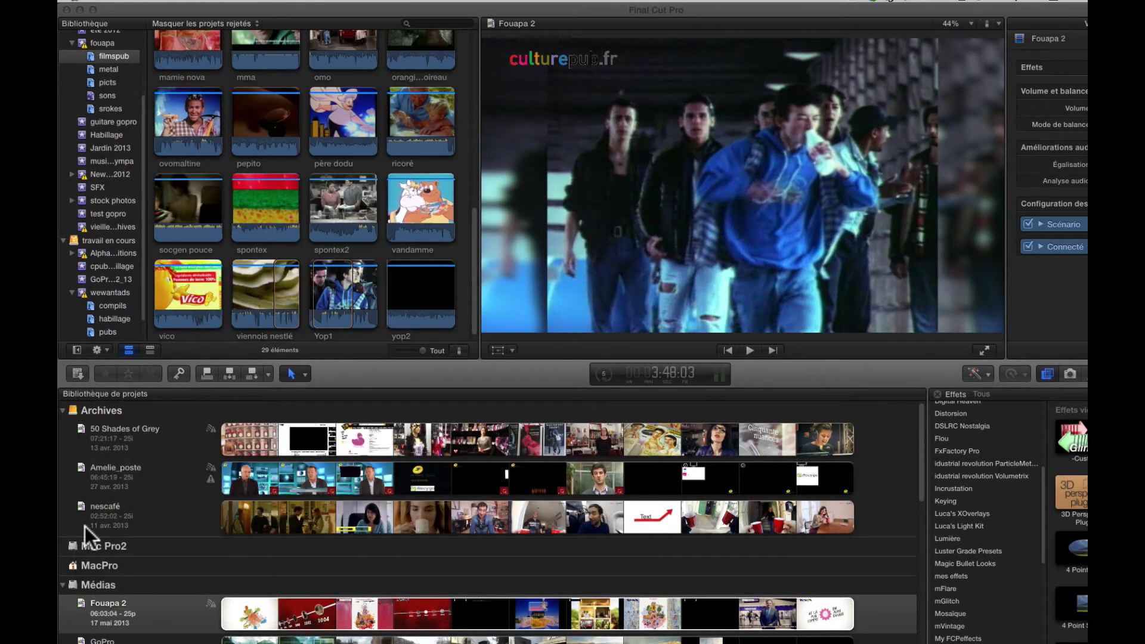
Step: Open the Fouapa 2 project in the timeline and zoom in on the clips around 5:19 near its end
{"action": "double_click", "coordinate": [102, 606]}
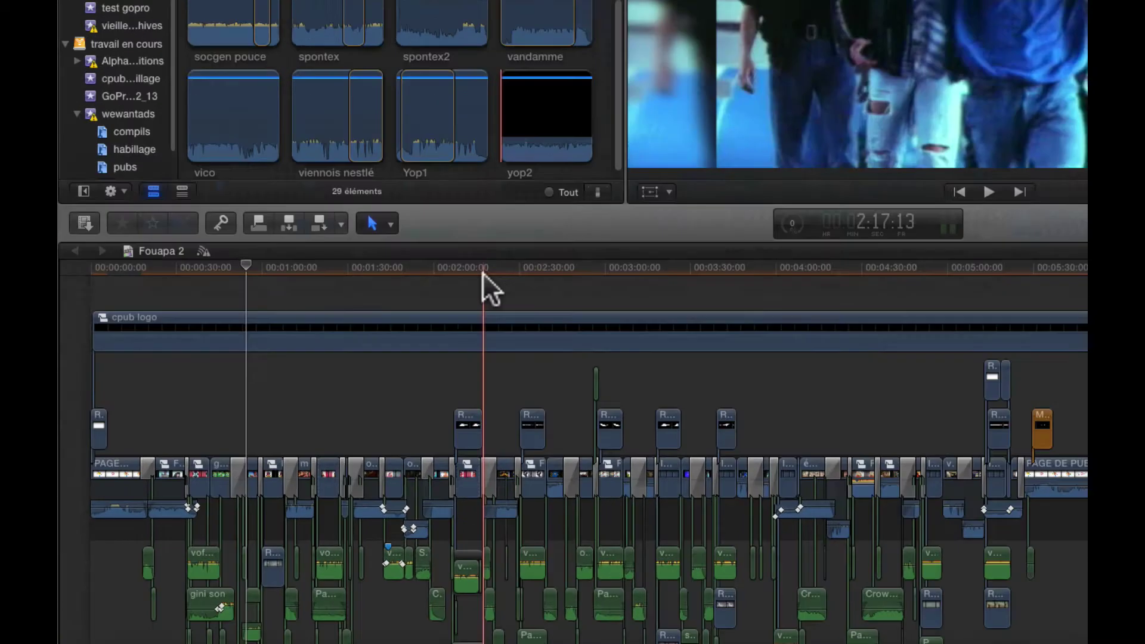
{"action": "left_click", "coordinate": [643, 83]}
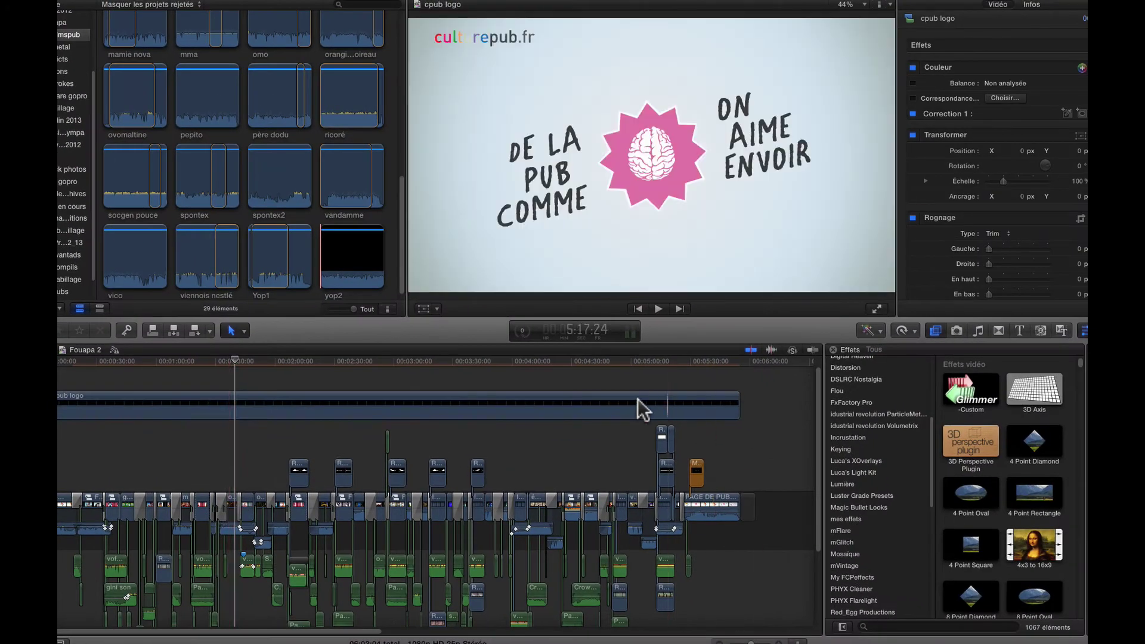
{"action": "key", "text": "super+equal"}
{"action": "key", "text": "super+equal"}
{"action": "key", "text": "super+equal"}
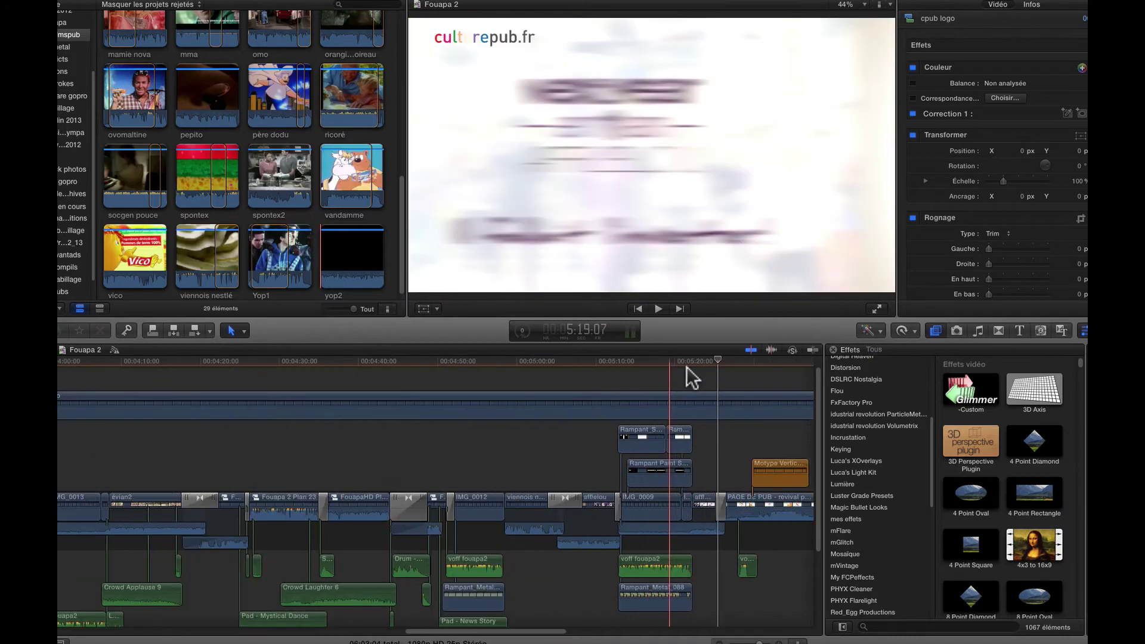
{"action": "scroll", "coordinate": [373, 470], "scroll_direction": "right", "scroll_amount": 5}
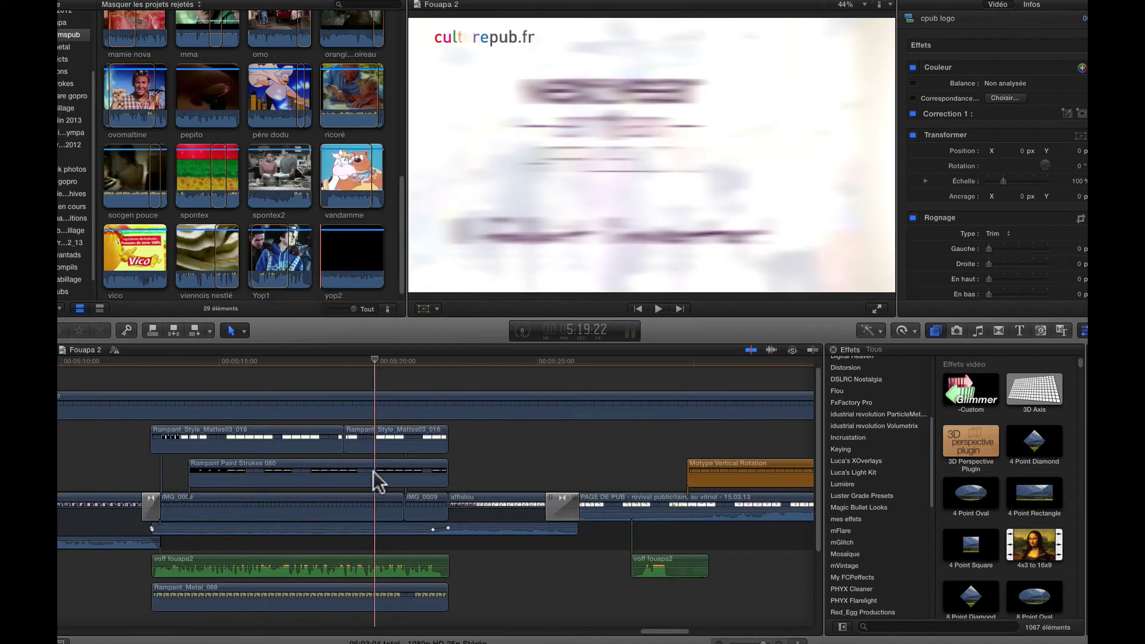
Step: Examine the afflelou shot at 5:10:20 and check in the playback preferences which kind of media is used
{"action": "left_click", "coordinate": [84, 363]}
{"action": "left_click", "coordinate": [77, 495]}
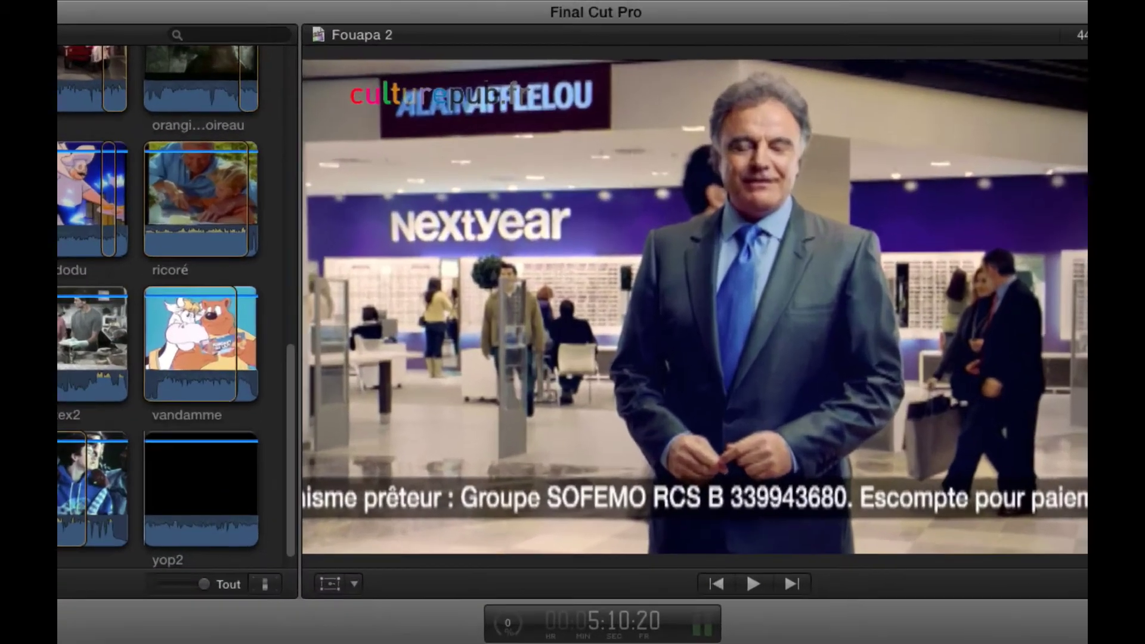
{"action": "key", "text": "super+comma"}
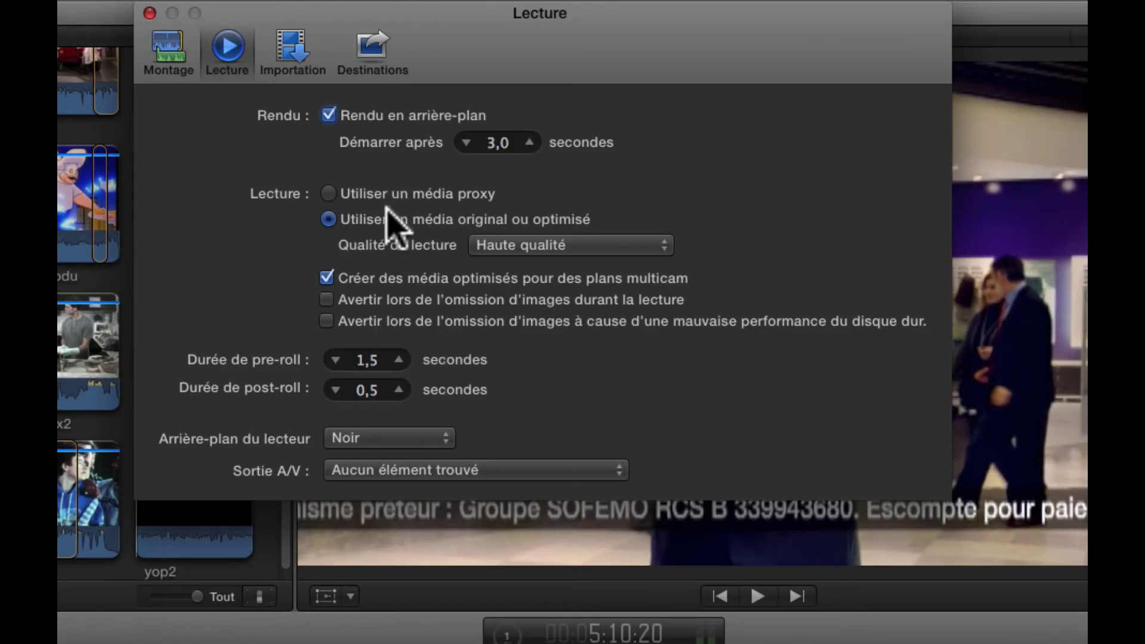
{"action": "left_click", "coordinate": [149, 13]}
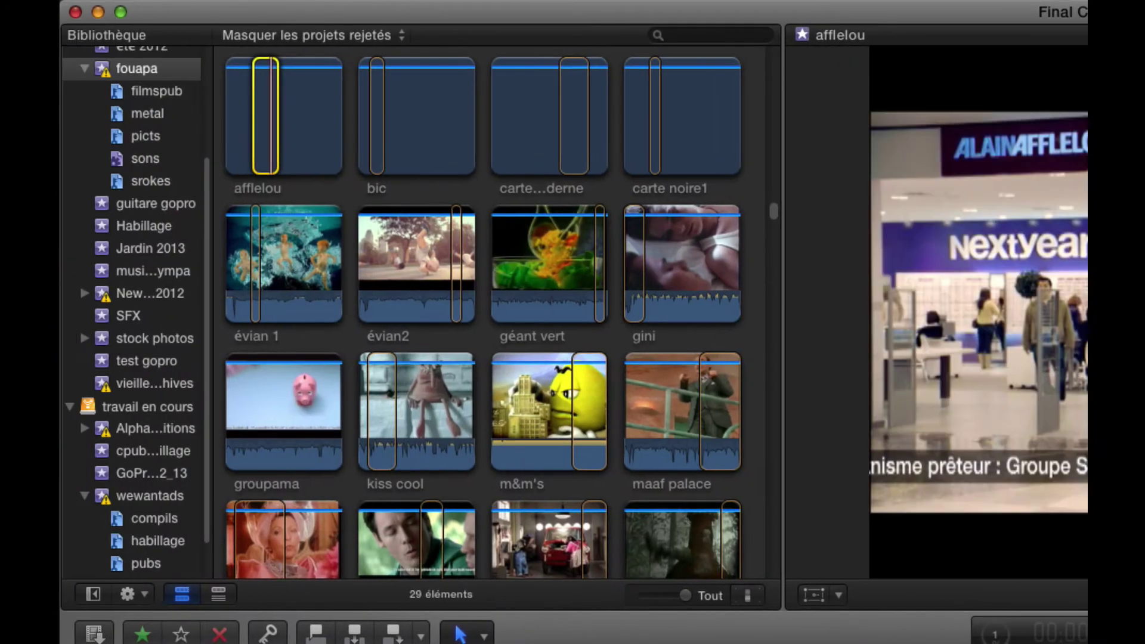
Step: Reveal the fouapa event's afflelou clip in Finder and inspect its afflelou.avi source file in the Original Media folder
{"action": "right_click", "coordinate": [314, 115]}
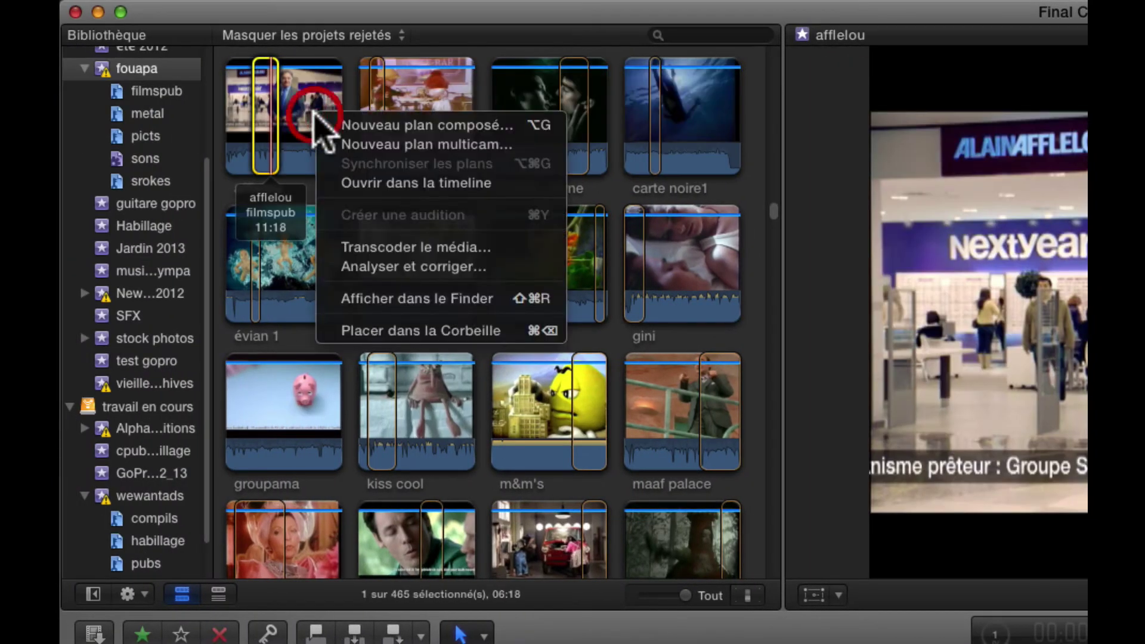
{"action": "left_click", "coordinate": [385, 298]}
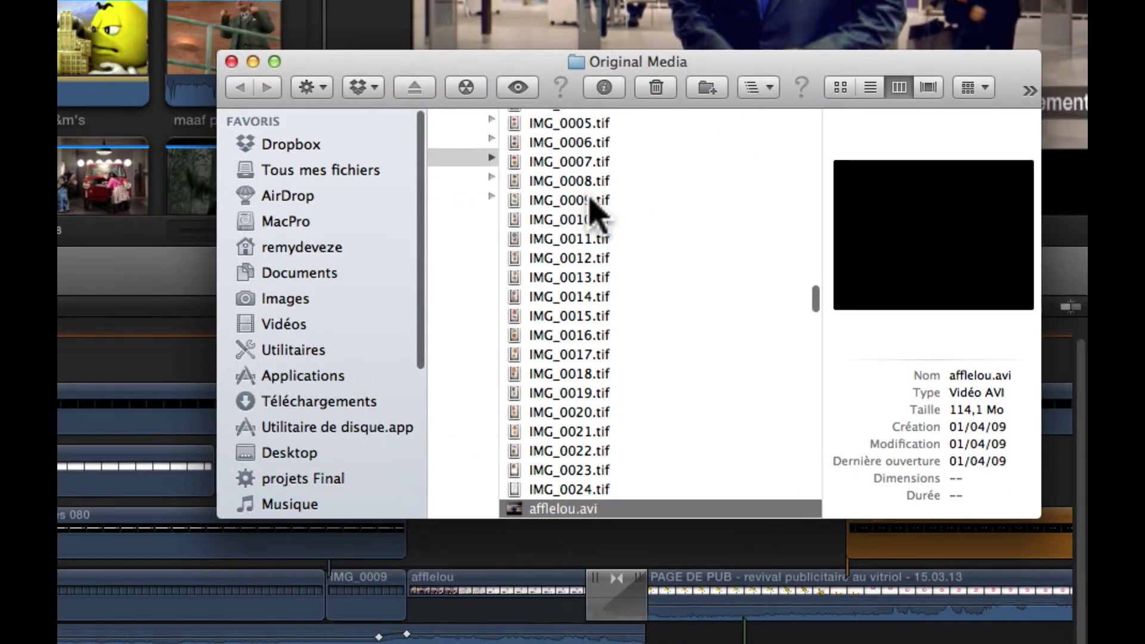
{"action": "scroll", "coordinate": [590, 202], "scroll_direction": "left", "scroll_amount": 10}
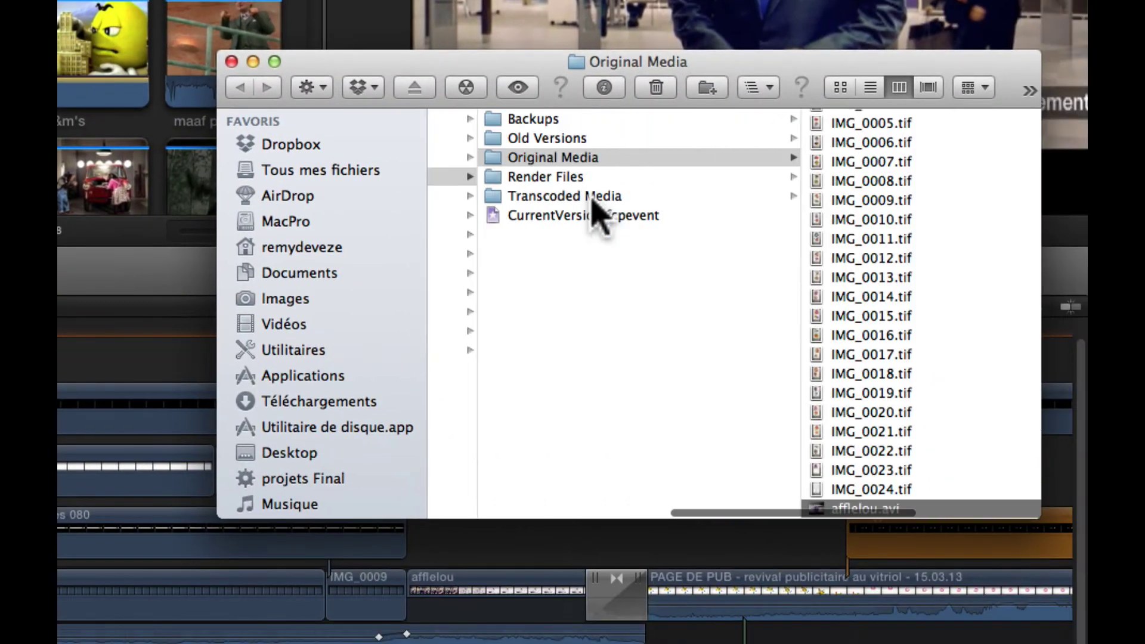
{"action": "scroll", "coordinate": [626, 256], "scroll_direction": "right", "scroll_amount": 10}
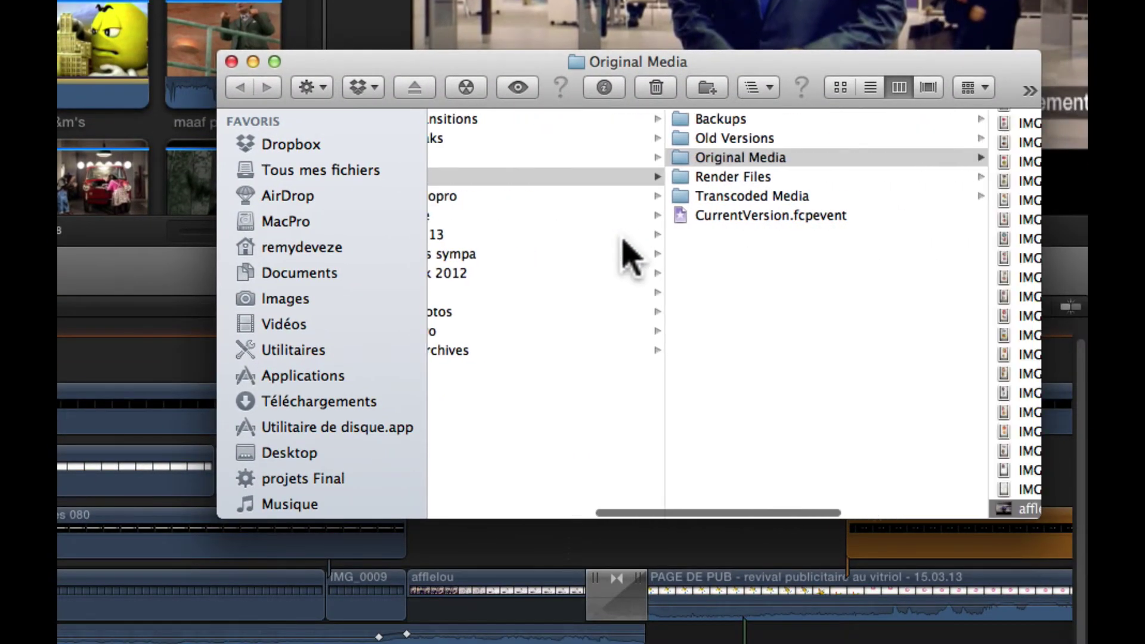
{"action": "scroll", "coordinate": [918, 398], "scroll_direction": "down", "scroll_amount": 5}
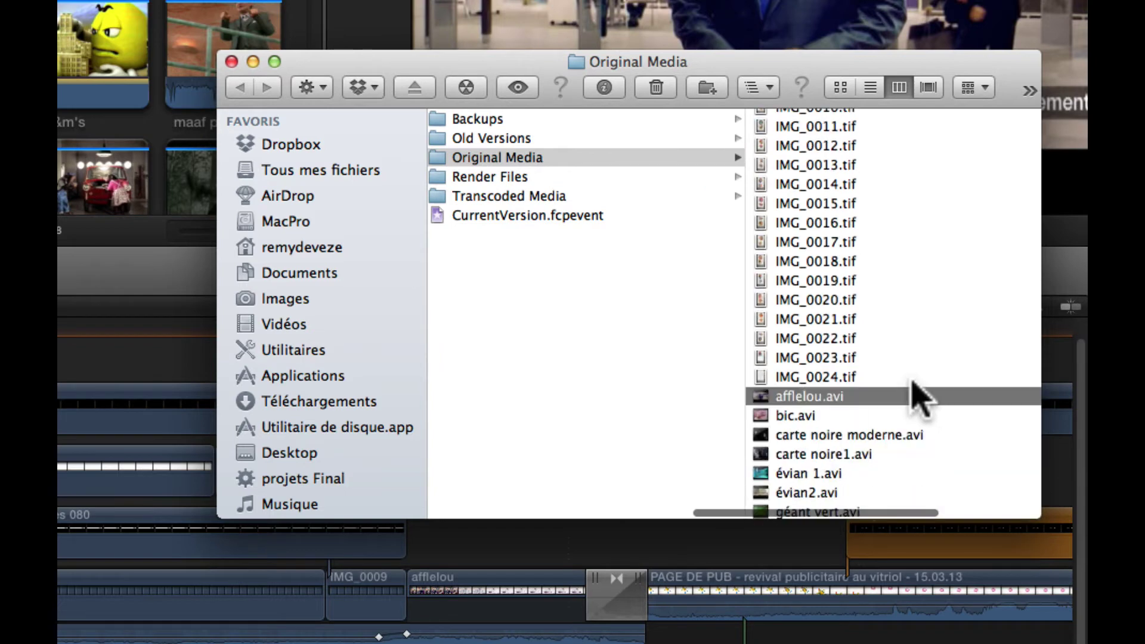
{"action": "scroll", "coordinate": [918, 398], "scroll_direction": "right", "scroll_amount": 1}
{"action": "scroll", "coordinate": [918, 398], "scroll_direction": "down", "scroll_amount": 5}
{"action": "scroll", "coordinate": [900, 409], "scroll_direction": "up", "scroll_amount": 3}
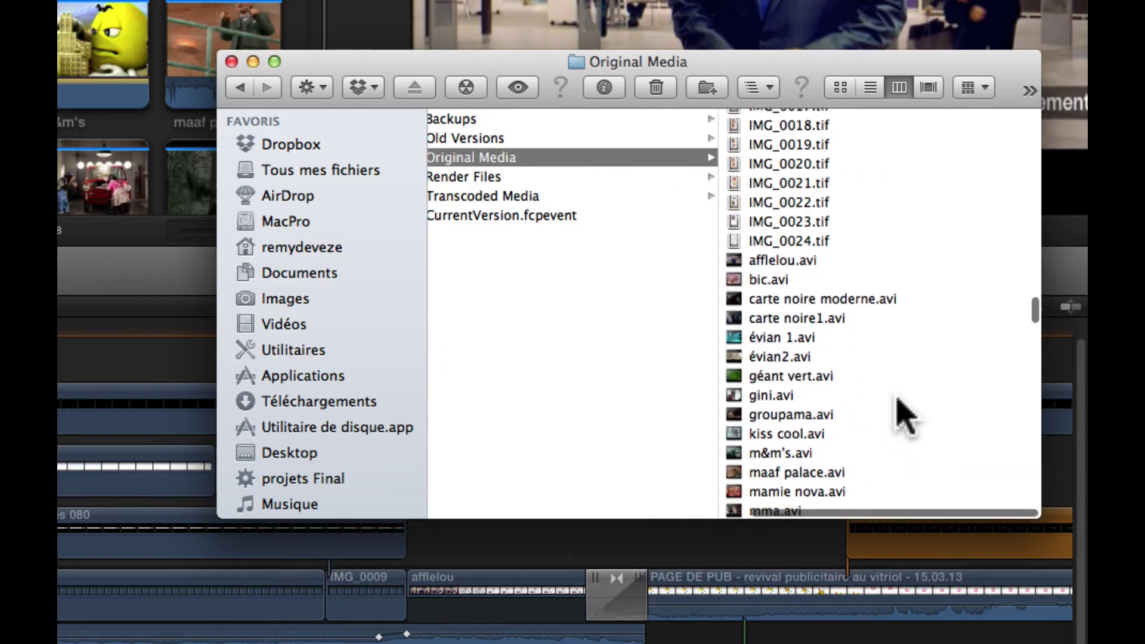
{"action": "left_click", "coordinate": [756, 271]}
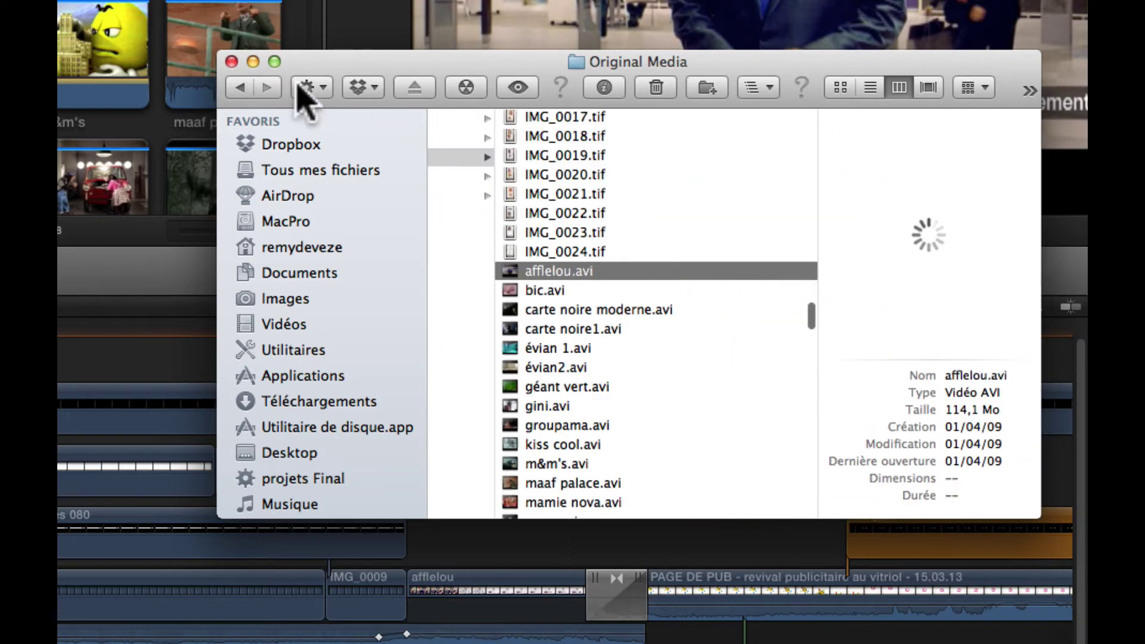
{"action": "left_click", "coordinate": [230, 61]}
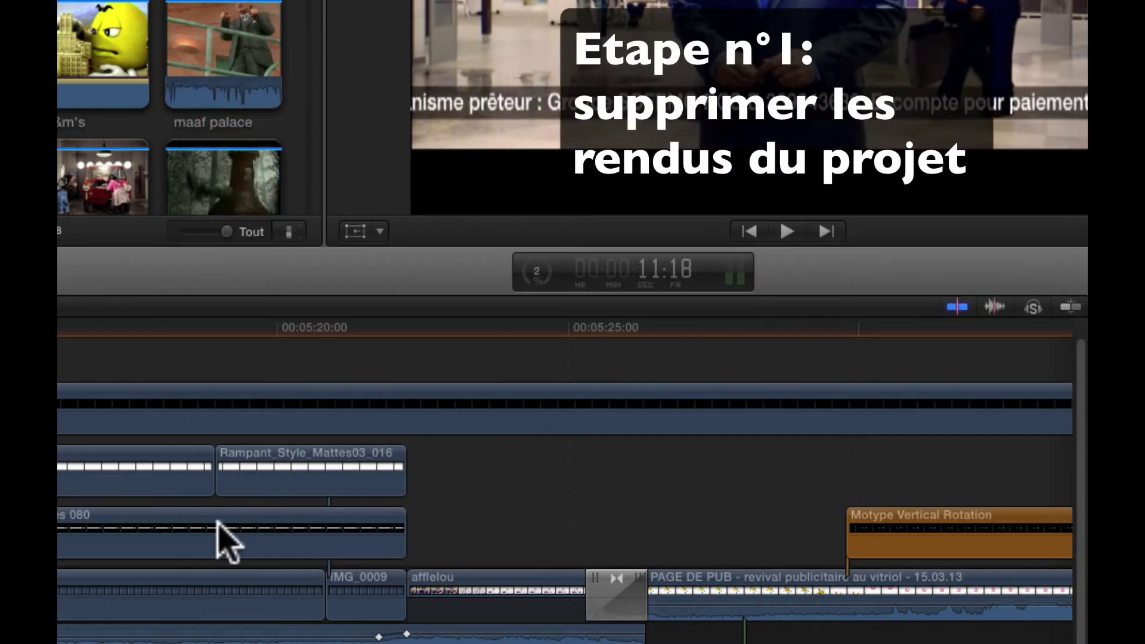
Step: Hide Final Cut Pro, switch to Finder and launch Utilitaire de disque from the Utilitaires folder
{"action": "scroll", "coordinate": [225, 543], "scroll_direction": "left", "scroll_amount": 2}
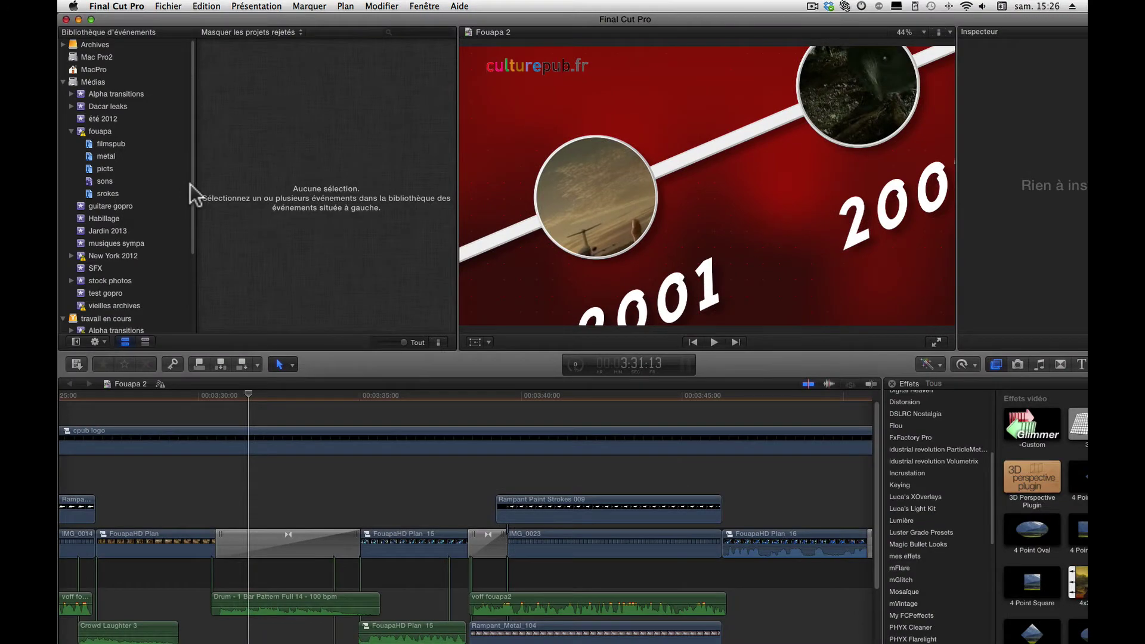
{"action": "key", "text": "super+h"}
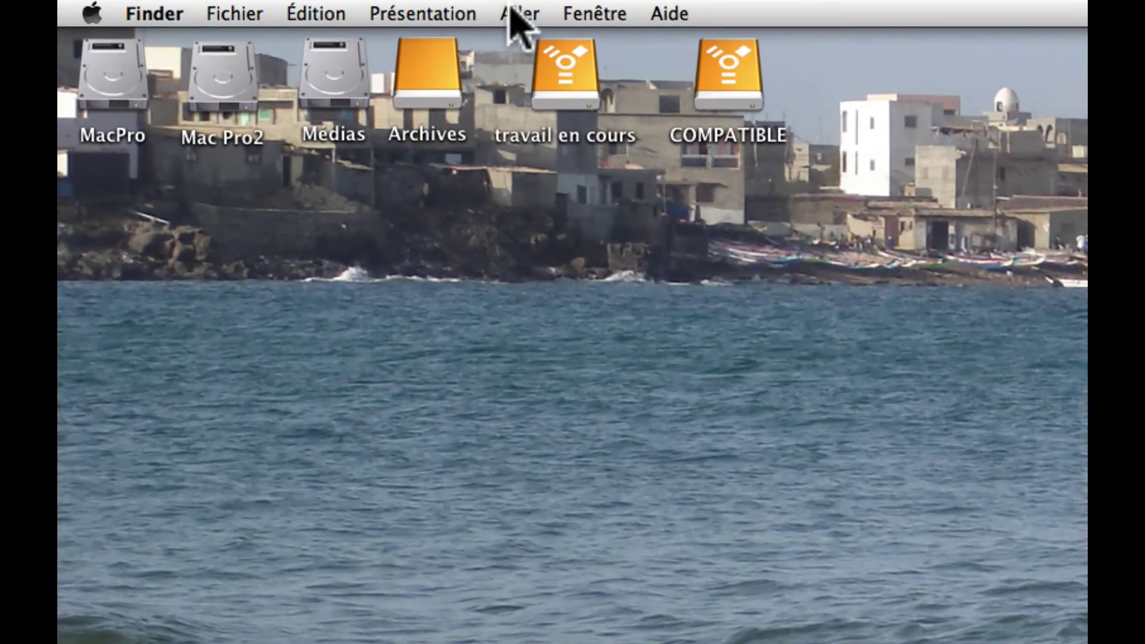
{"action": "left_click", "coordinate": [266, 6]}
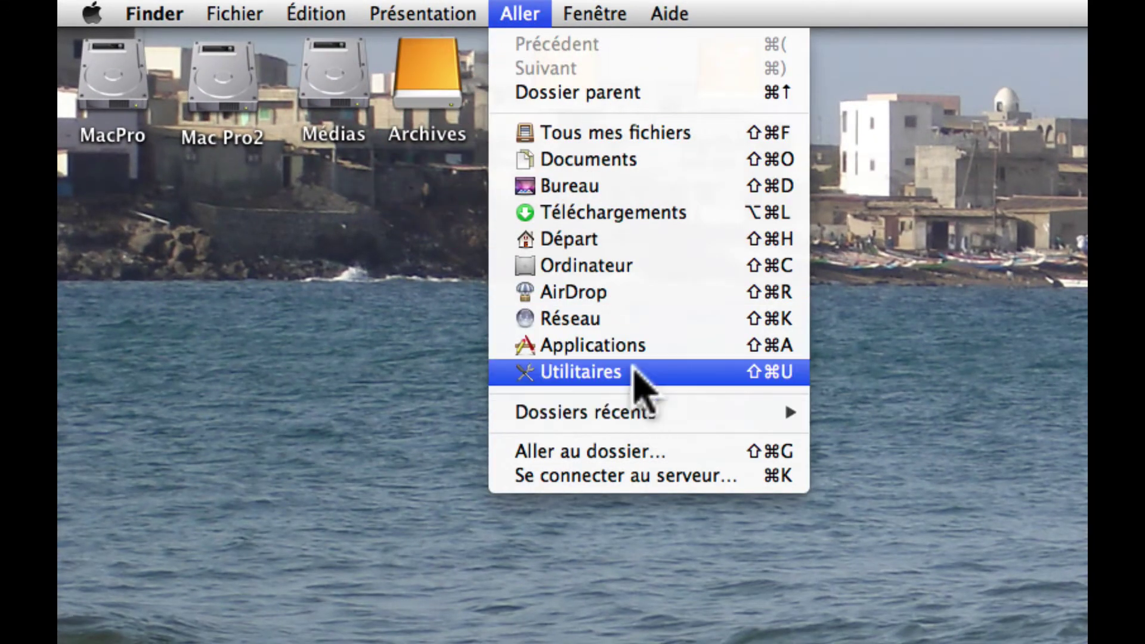
{"action": "left_click", "coordinate": [634, 371]}
{"action": "scroll", "coordinate": [686, 460], "scroll_direction": "down", "scroll_amount": 6}
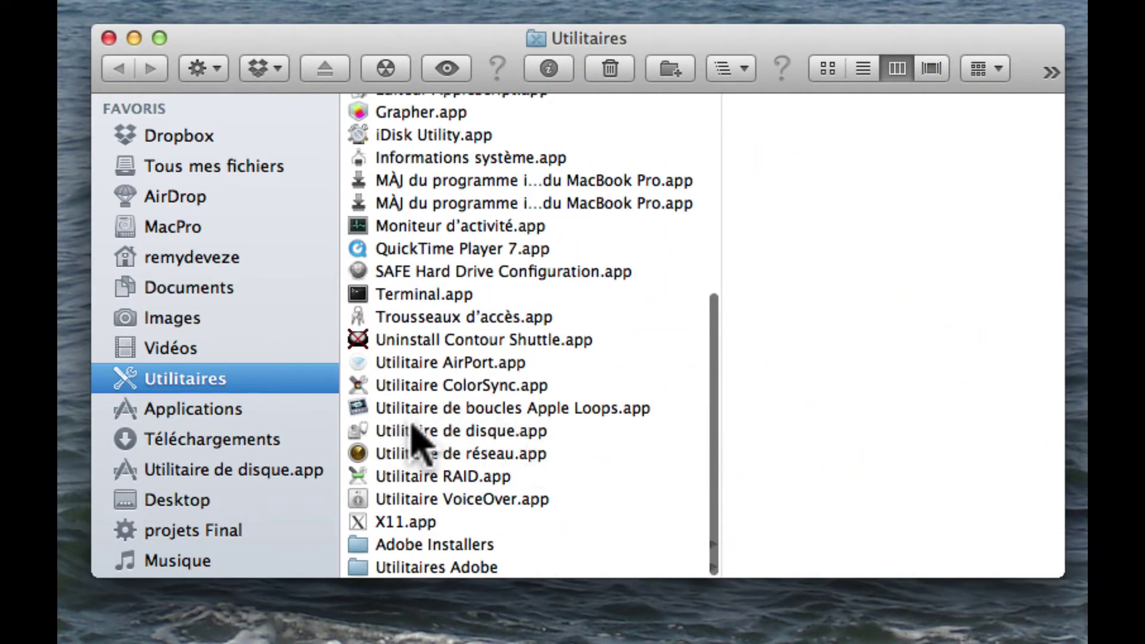
{"action": "left_click", "coordinate": [412, 428]}
{"action": "double_click", "coordinate": [413, 428]}
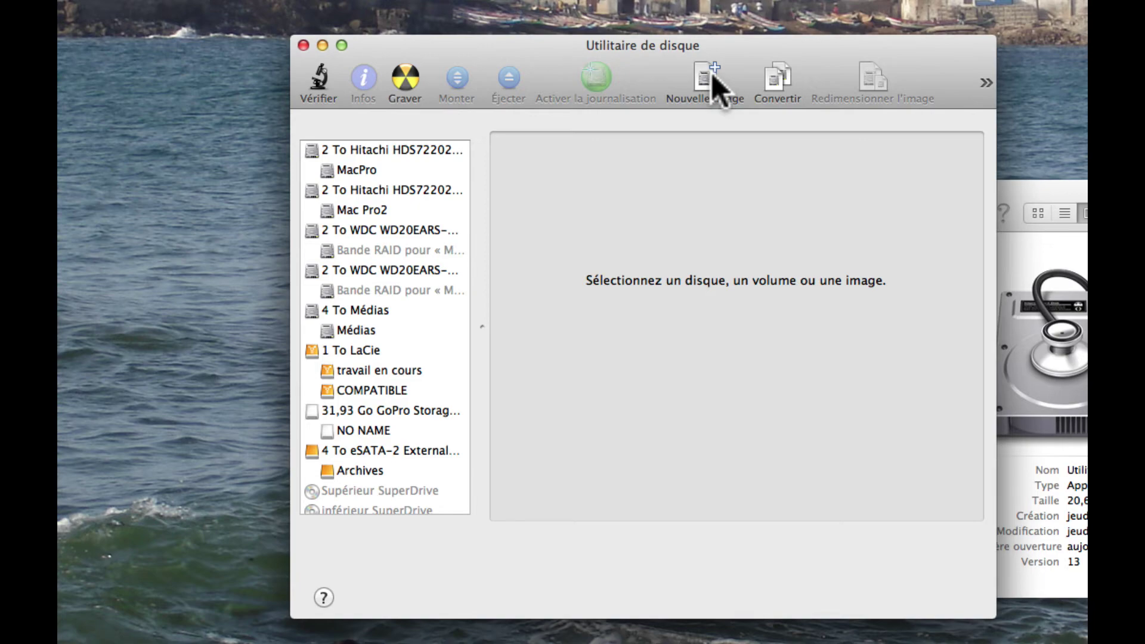
Step: Start a new blank disk image on the Archives drive with the file name Fouapa
{"action": "left_click", "coordinate": [713, 74]}
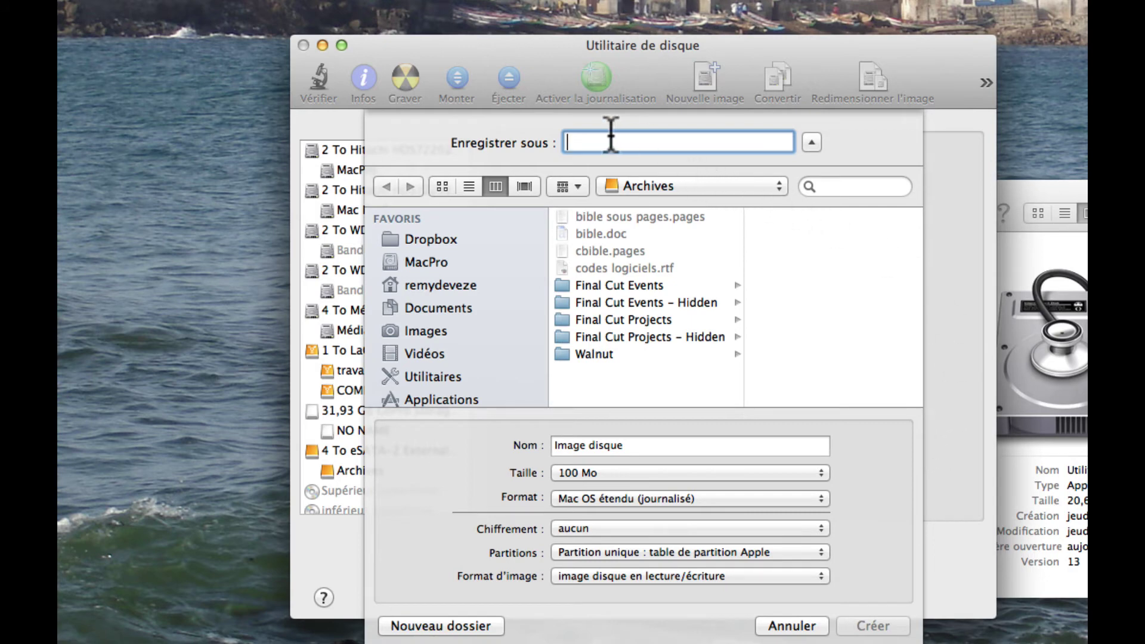
{"action": "left_click", "coordinate": [572, 141]}
{"action": "type", "text": "Fouapa"}
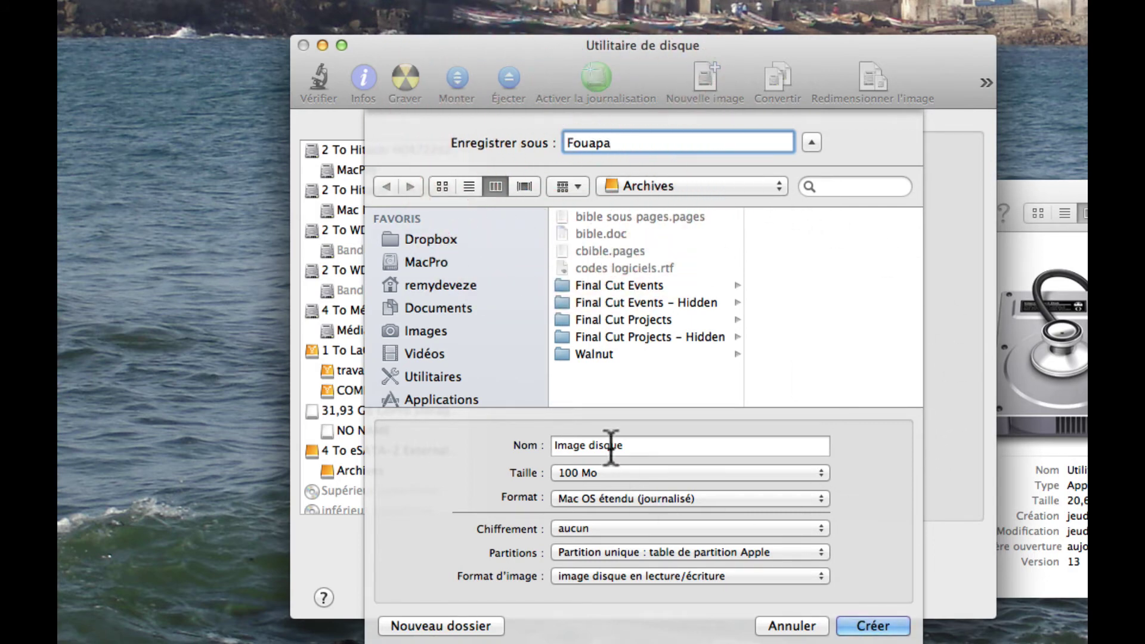
Step: Set the disk image's volume name to Fouapa and its size to 4,6 Go (DVD-R/DVD-RAM)
{"action": "double_click", "coordinate": [622, 445]}
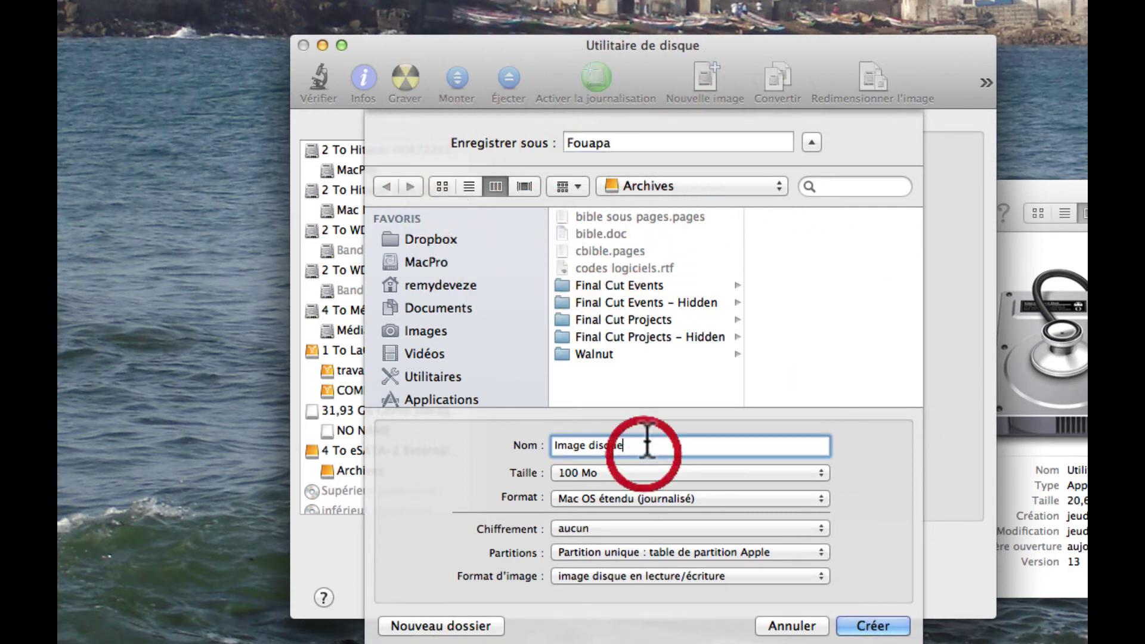
{"action": "left_click_drag", "start_coordinate": [622, 446], "coordinate": [506, 435]}
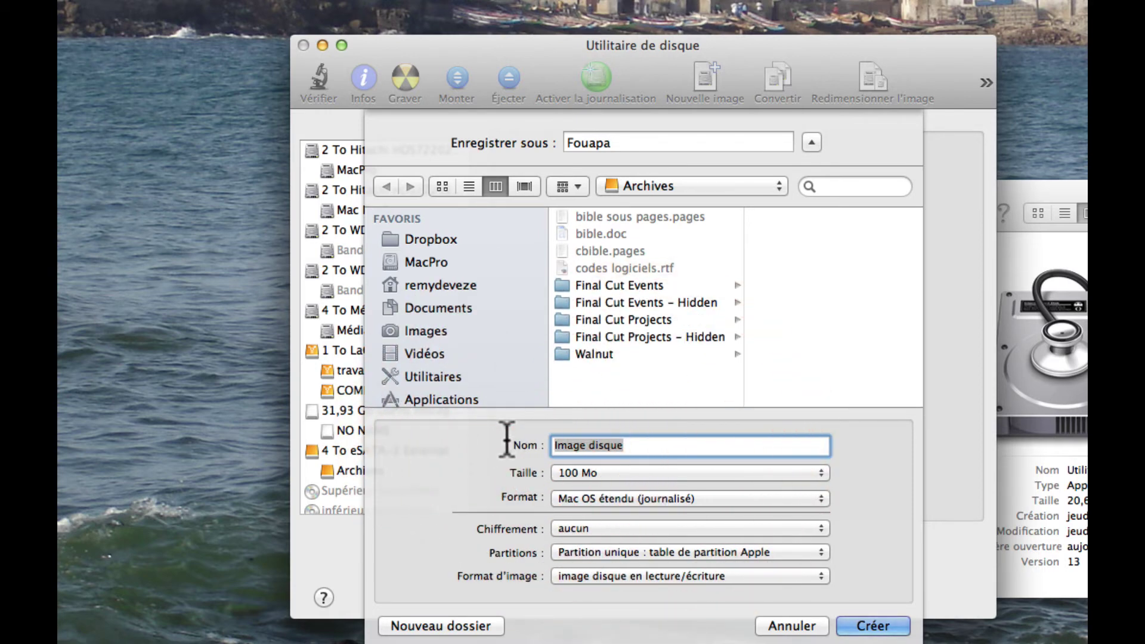
{"action": "type", "text": "Foupa"}
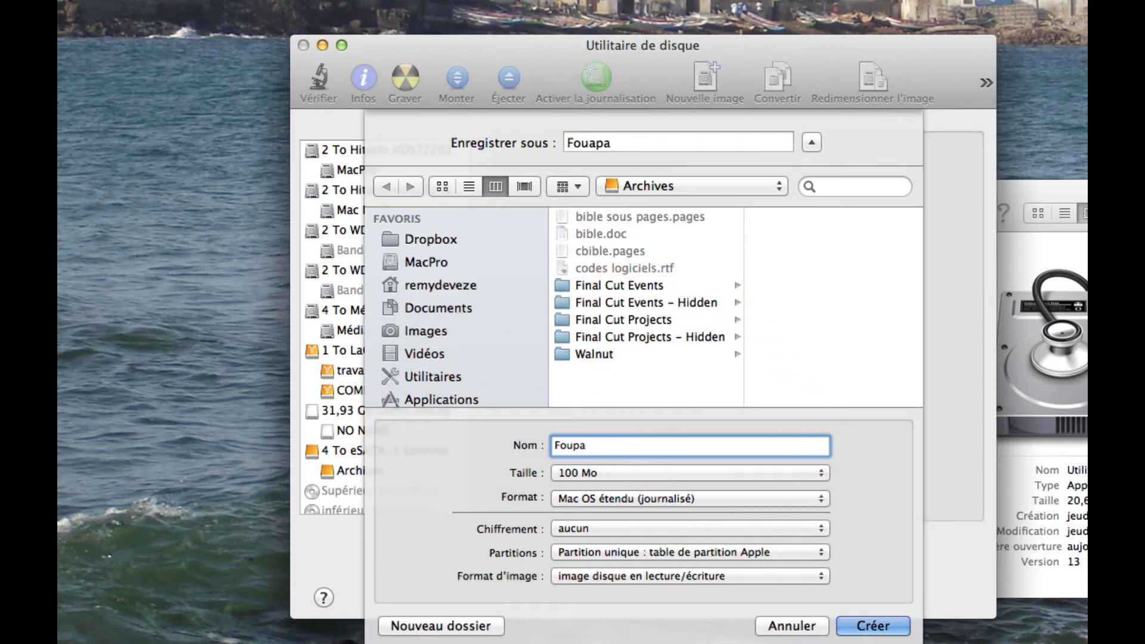
{"action": "left_click", "coordinate": [593, 451]}
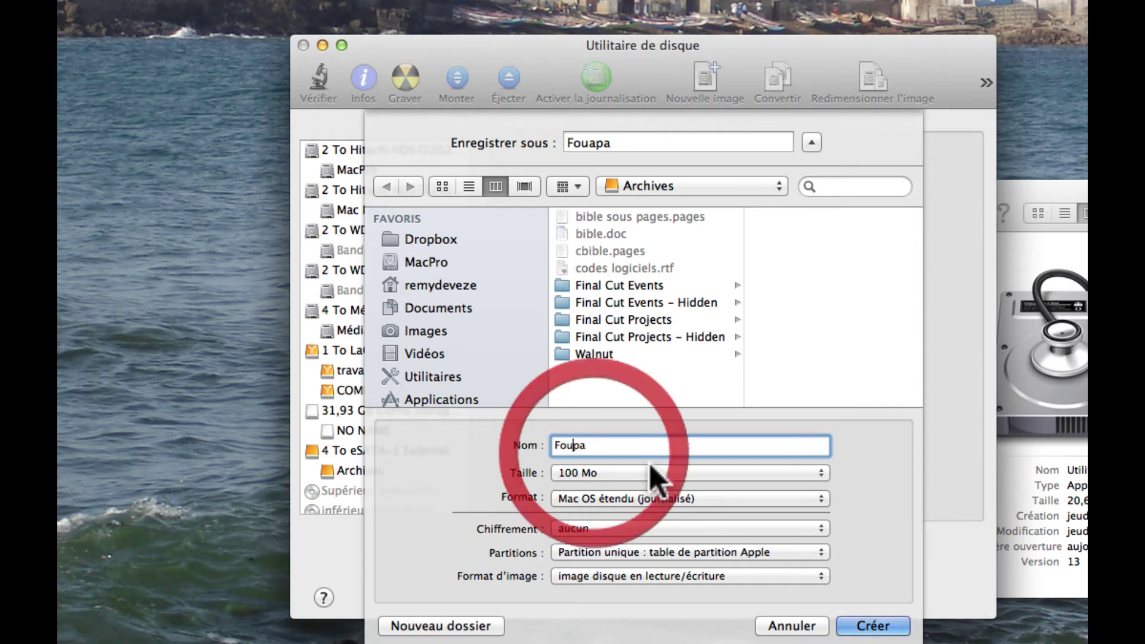
{"action": "left_click", "coordinate": [821, 477]}
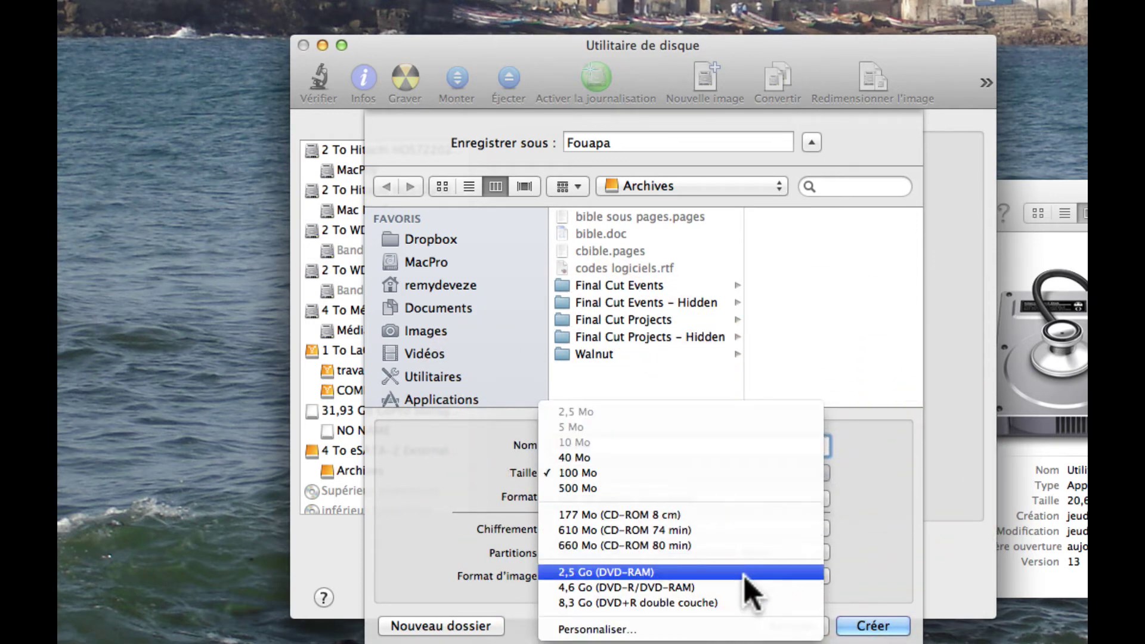
{"action": "left_click", "coordinate": [607, 589]}
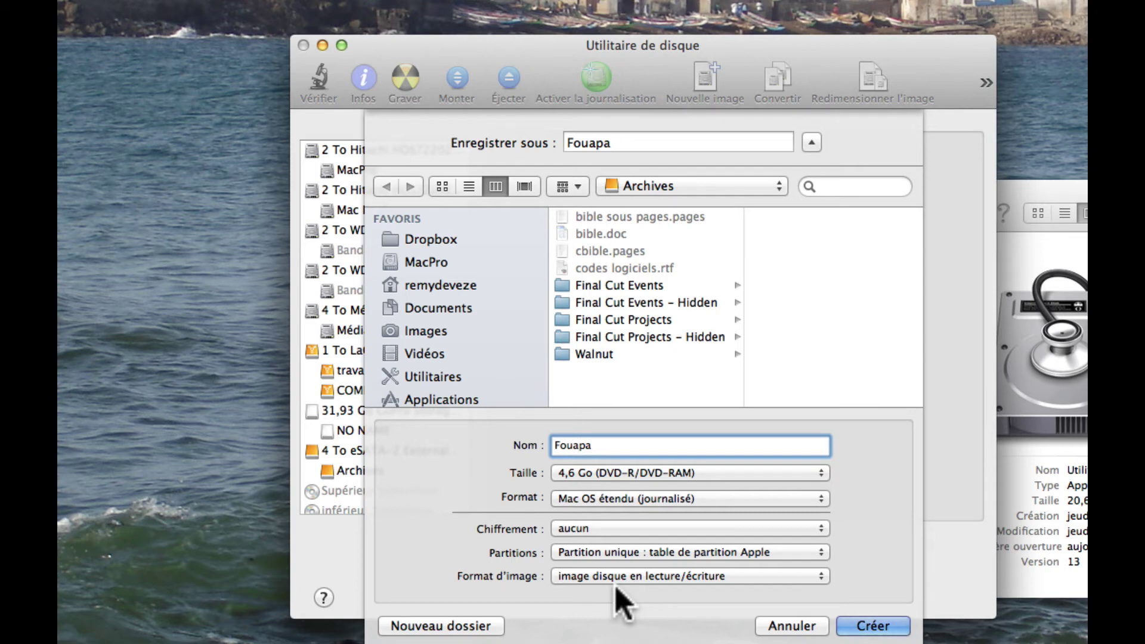
Step: Create the read/write Fouapa disk image and align its mounted volume with the other drives on the desktop
{"action": "left_click", "coordinate": [868, 624]}
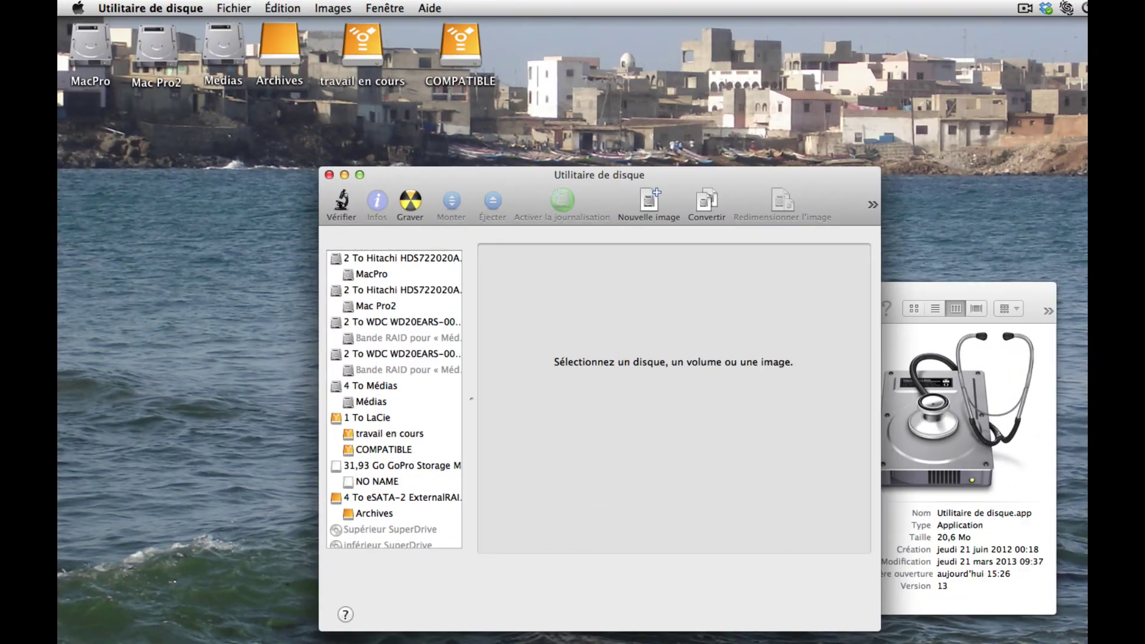
{"action": "left_click_drag", "start_coordinate": [608, 102], "coordinate": [592, 77]}
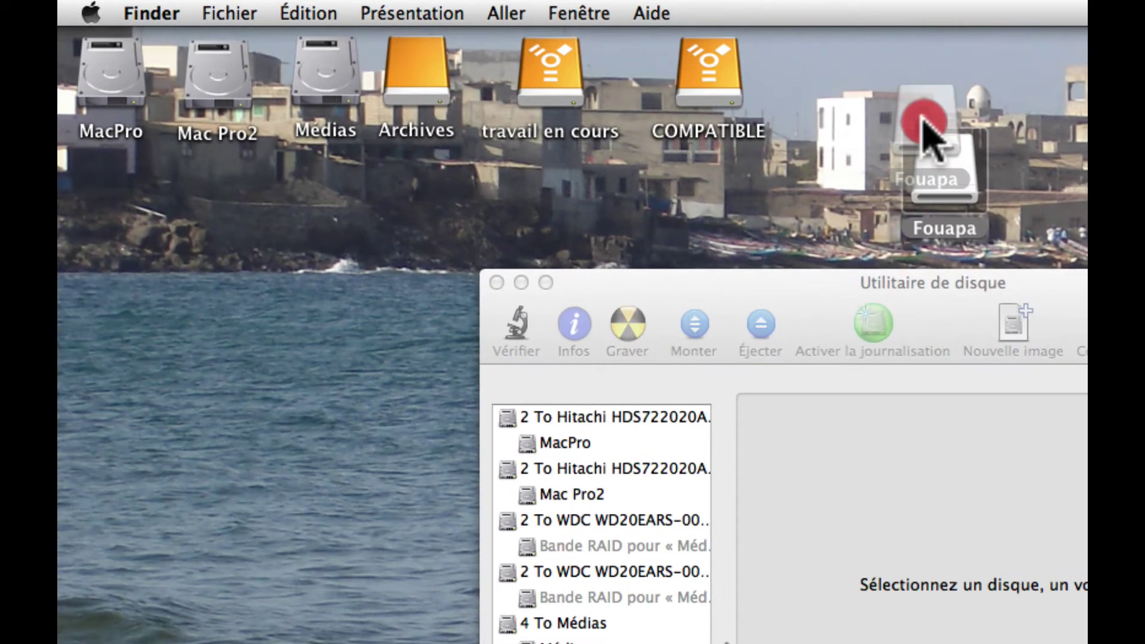
{"action": "left_click_drag", "start_coordinate": [922, 126], "coordinate": [900, 90]}
Step: Check the Archives drive for the Fouapa.dmg file, closing the drive's window when done
{"action": "left_click", "coordinate": [422, 70]}
{"action": "double_click", "coordinate": [422, 70]}
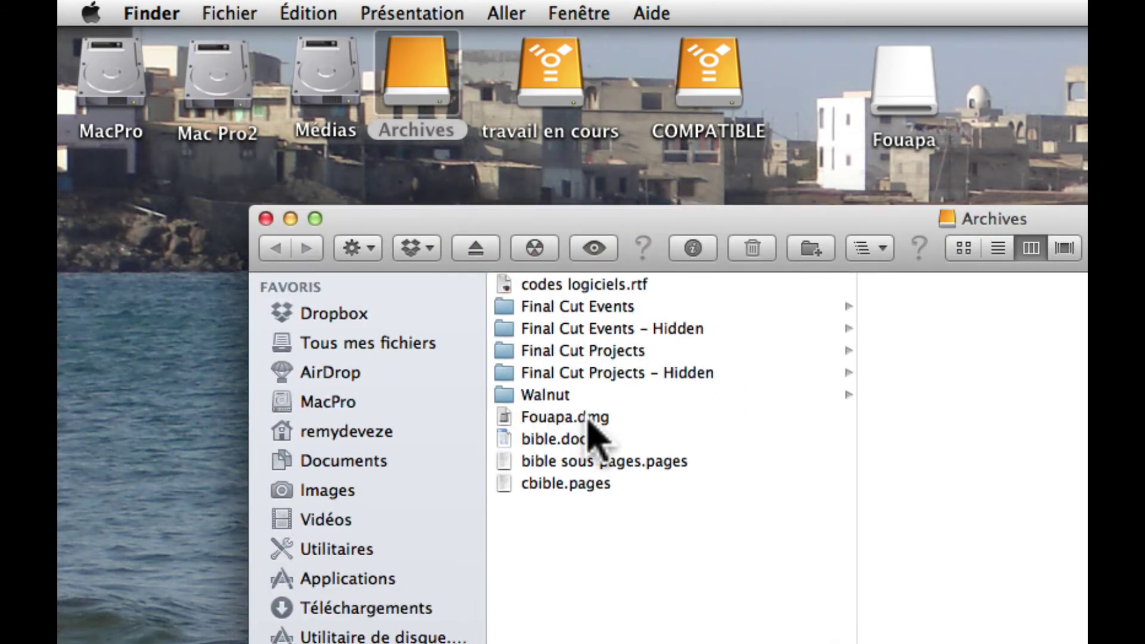
{"action": "left_click", "coordinate": [266, 219]}
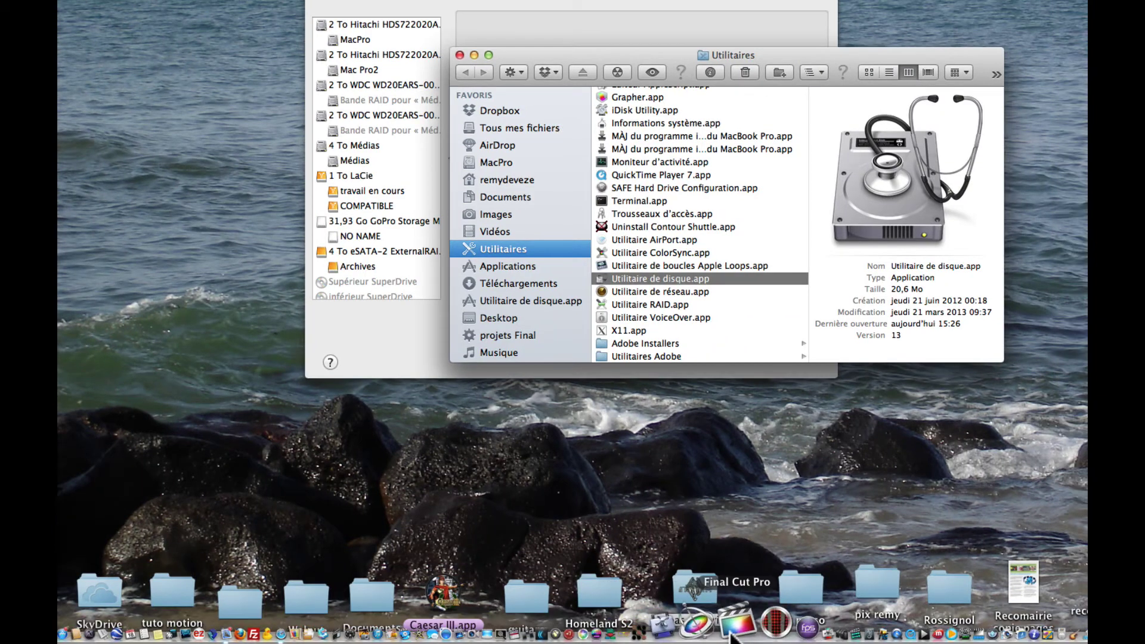
Step: Switch to Final Cut Pro, show the project library and start duplicating the Fouapa 2 project on Médias
{"action": "left_click", "coordinate": [718, 631]}
{"action": "left_click", "coordinate": [745, 625]}
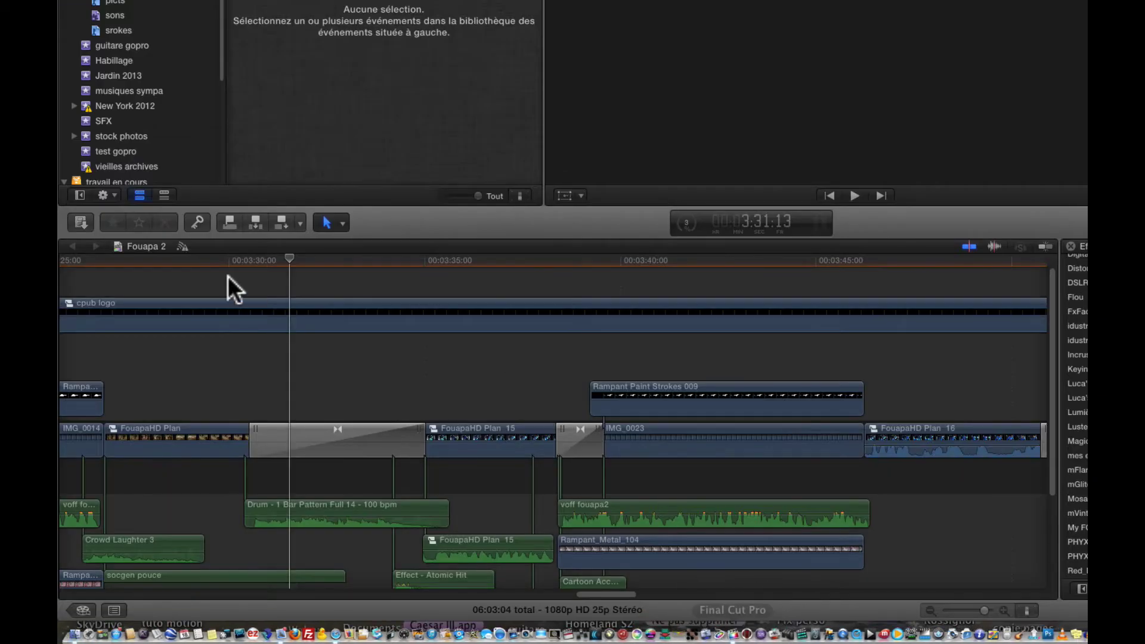
{"action": "scroll", "coordinate": [127, 547], "scroll_direction": "left", "scroll_amount": 10}
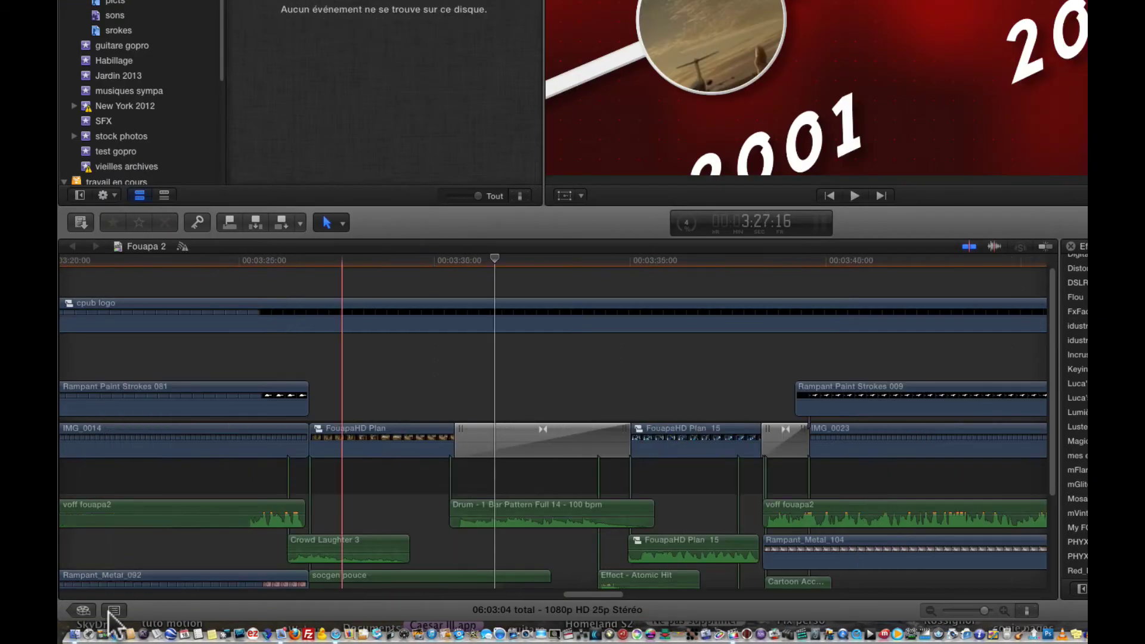
{"action": "left_click", "coordinate": [82, 610]}
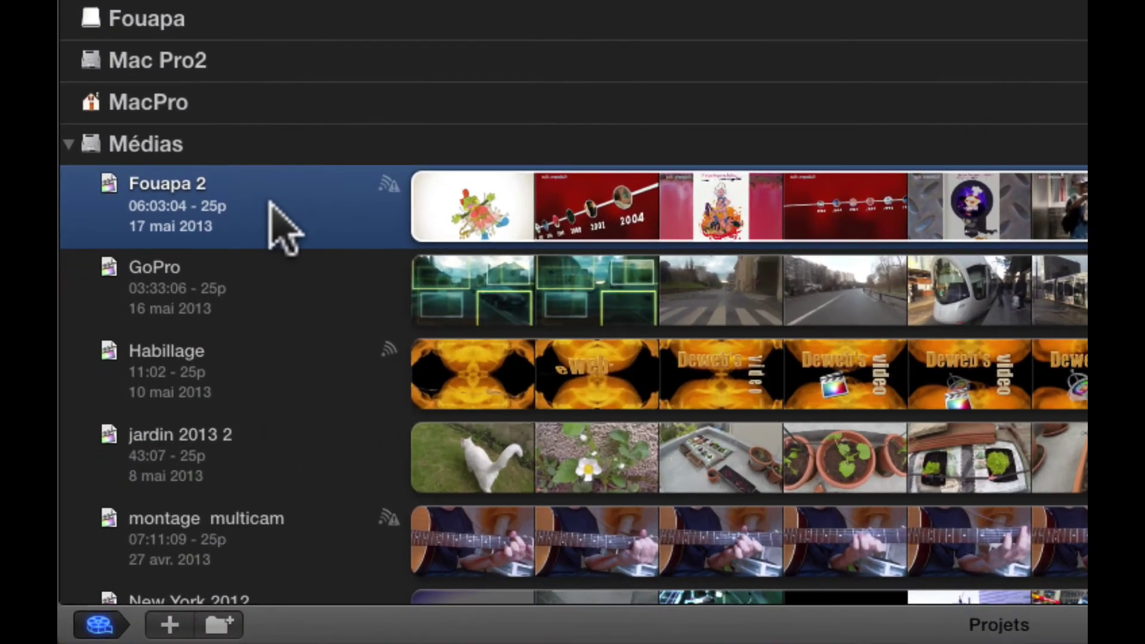
{"action": "right_click", "coordinate": [172, 385]}
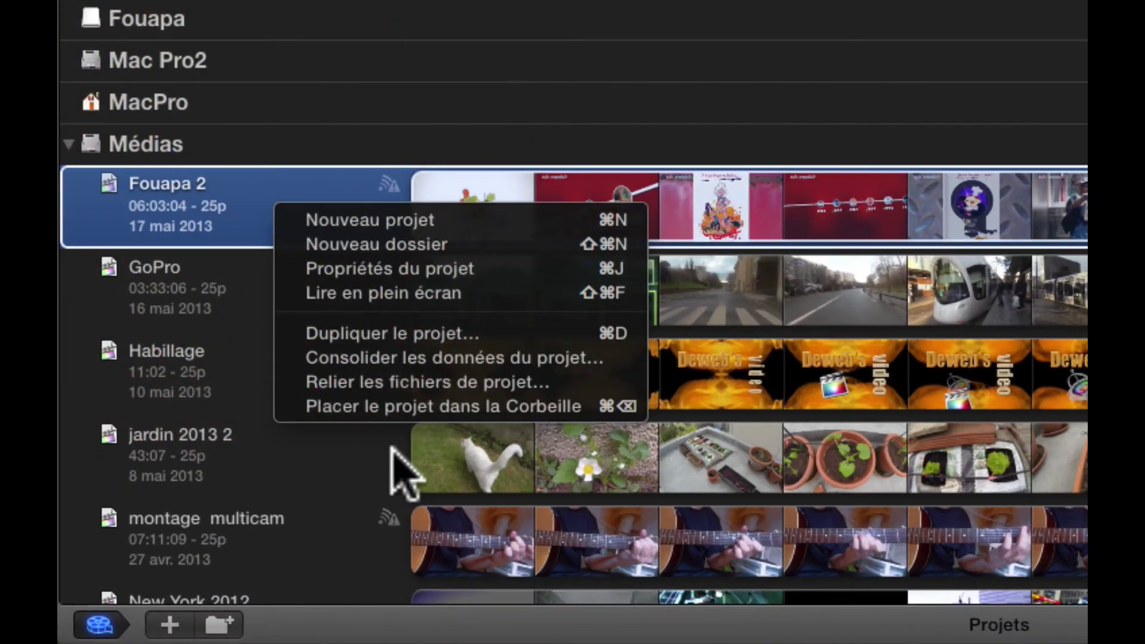
{"action": "left_click", "coordinate": [396, 335]}
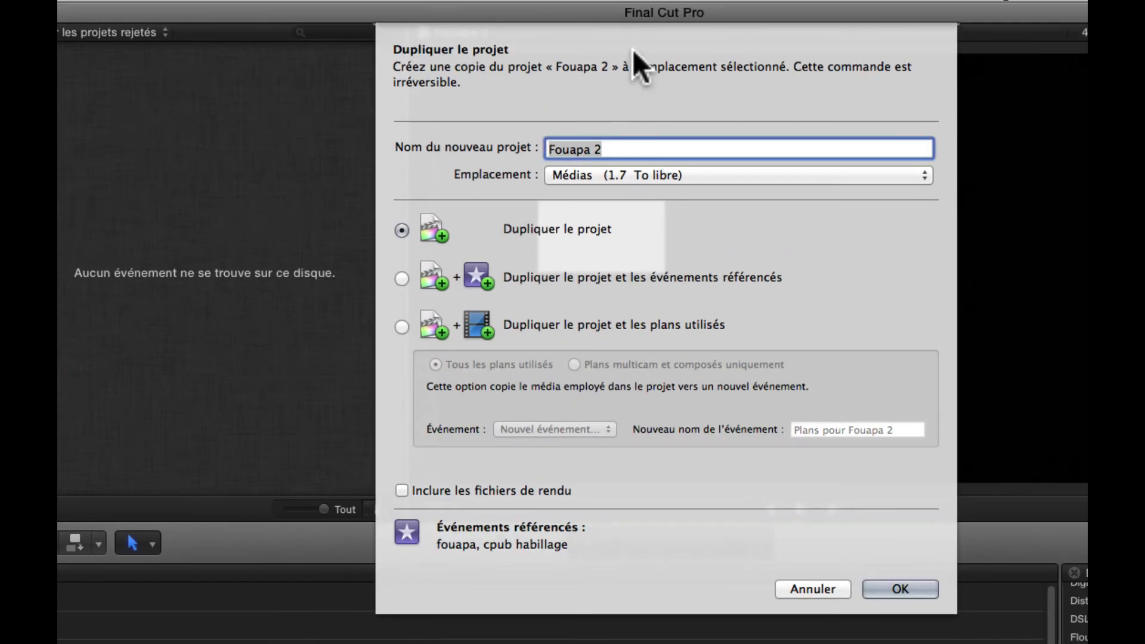
Step: Name the duplicate project Fouapa and set its location to the Fouapa disk image volume
{"action": "left_click", "coordinate": [608, 149]}
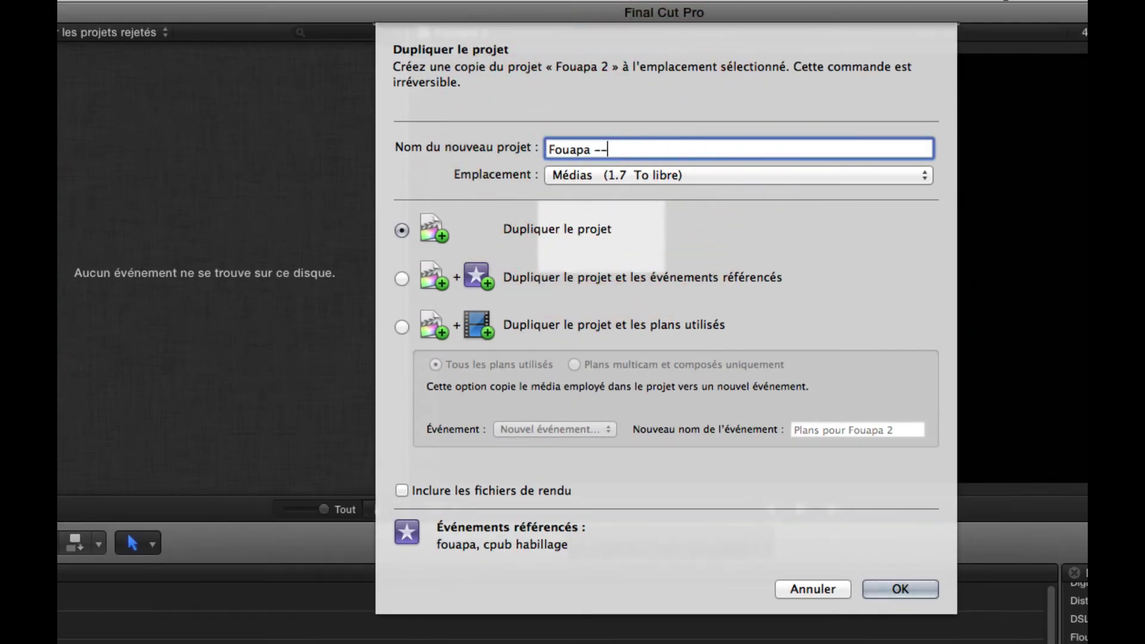
{"action": "left_click", "coordinate": [921, 172]}
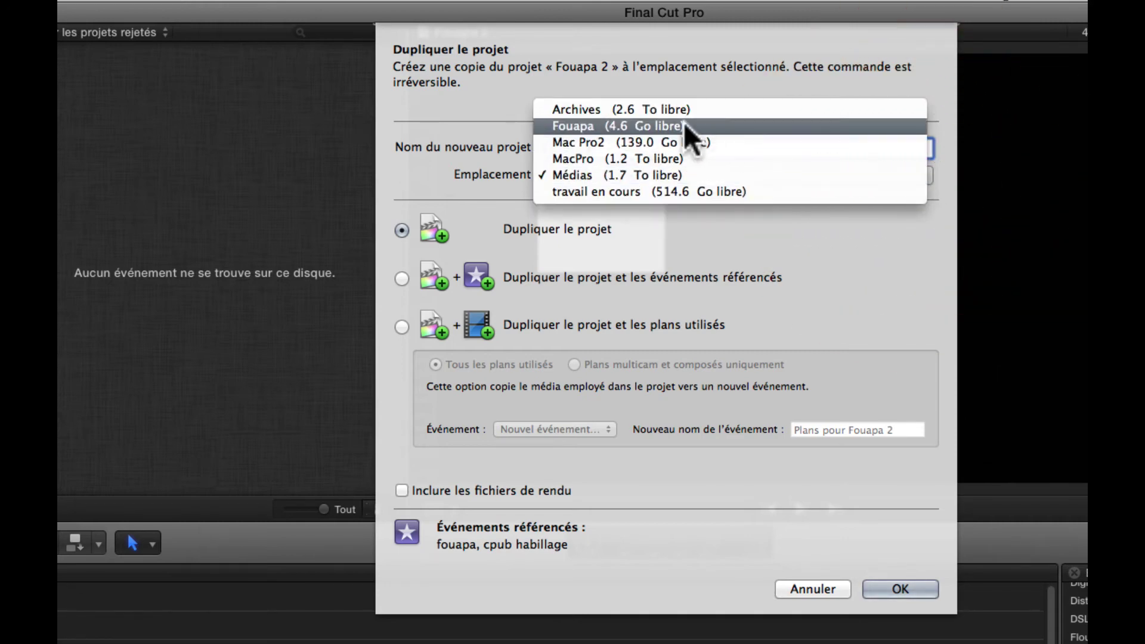
{"action": "left_click", "coordinate": [638, 121]}
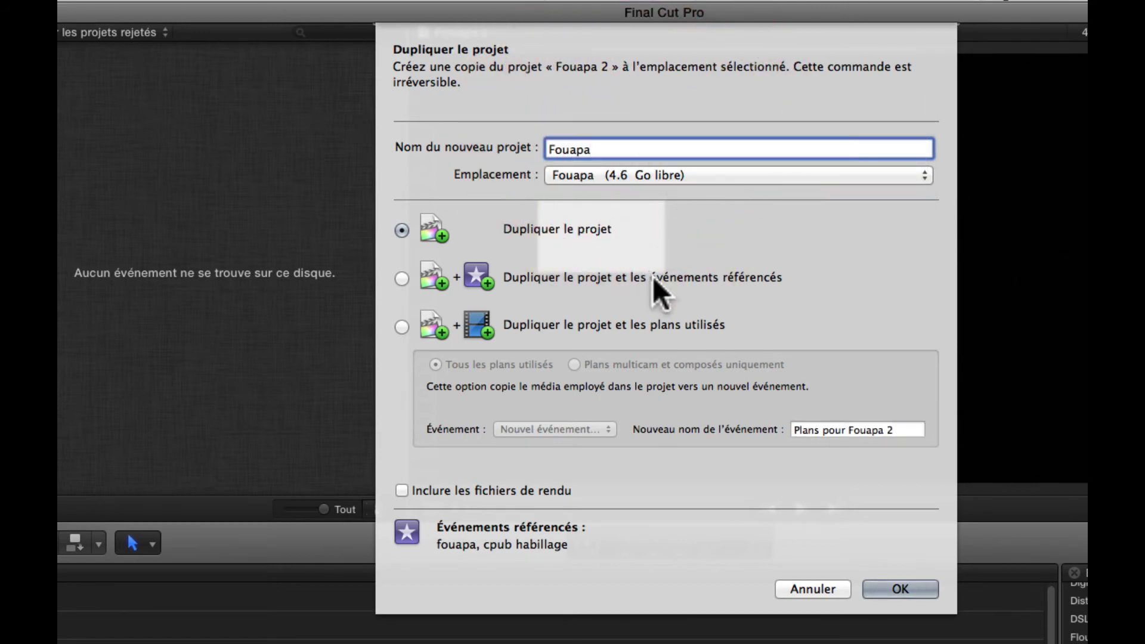
Step: Duplicate the project with all its used clips, without render files, into a new event named Plans pour Fouapa
{"action": "left_click", "coordinate": [398, 273]}
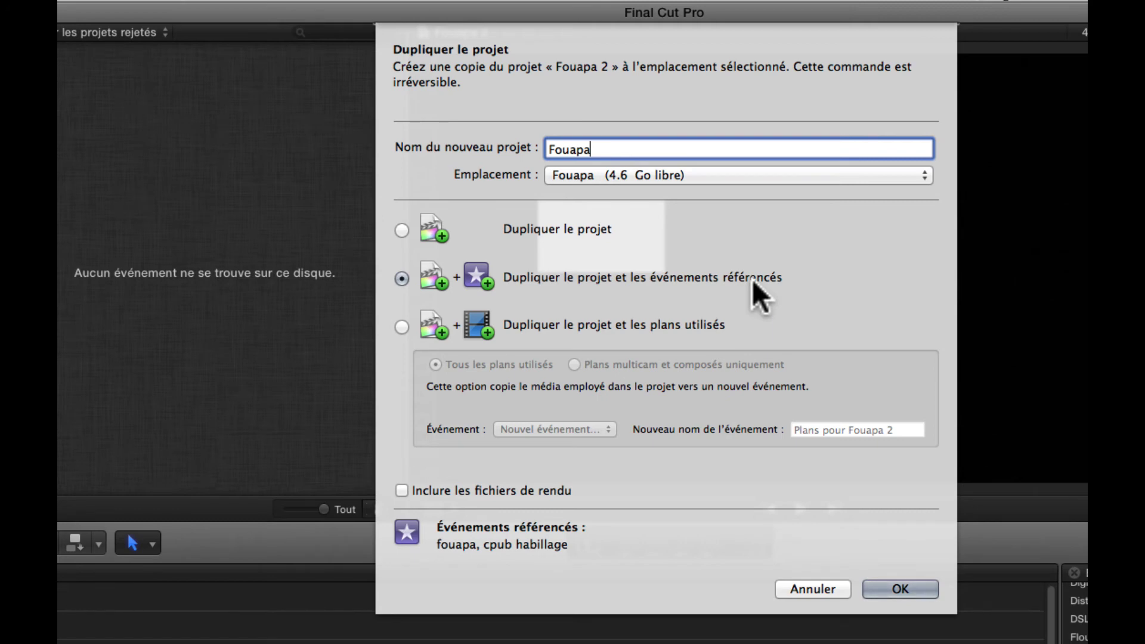
{"action": "left_click", "coordinate": [400, 326]}
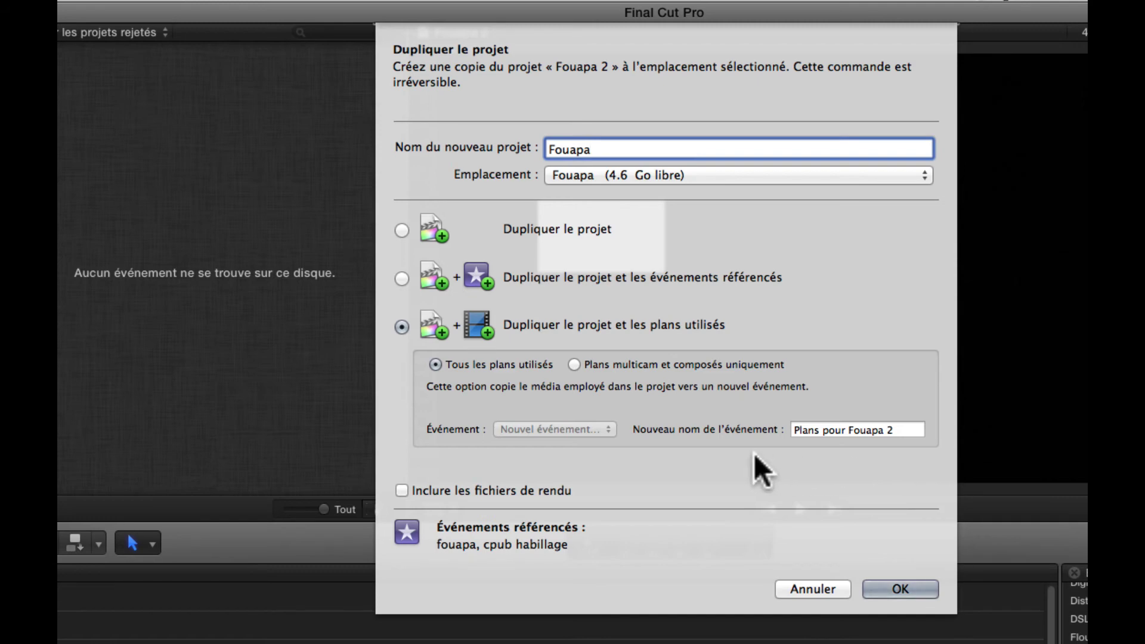
{"action": "left_click", "coordinate": [903, 428]}
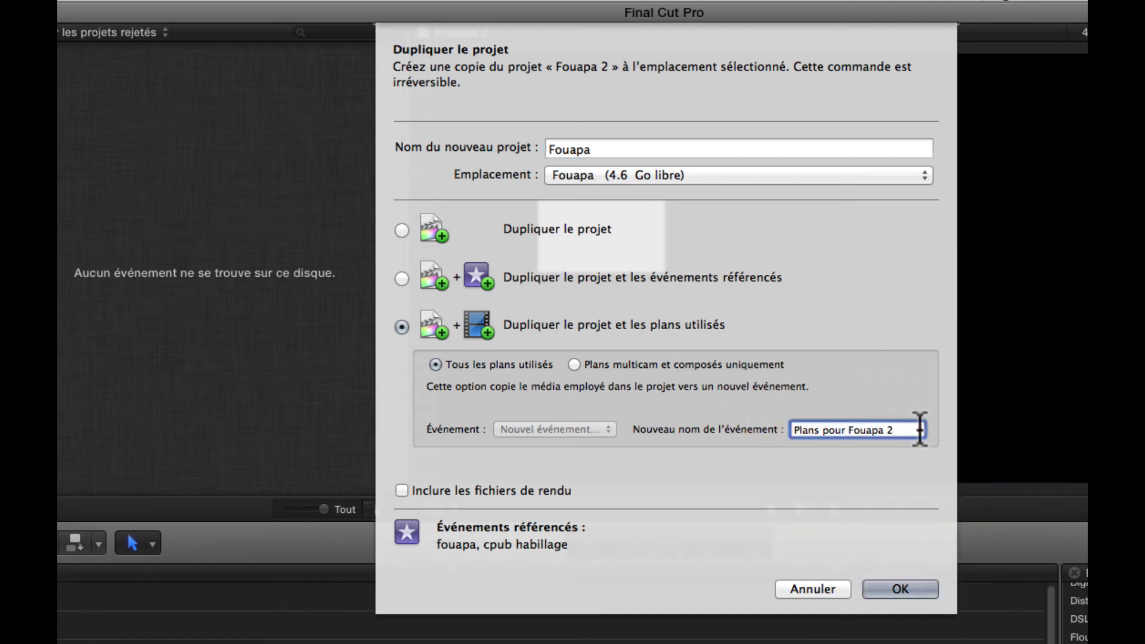
{"action": "key", "text": "BackSpace"}
{"action": "key", "text": "BackSpace"}
{"action": "left_click", "coordinate": [904, 587]}
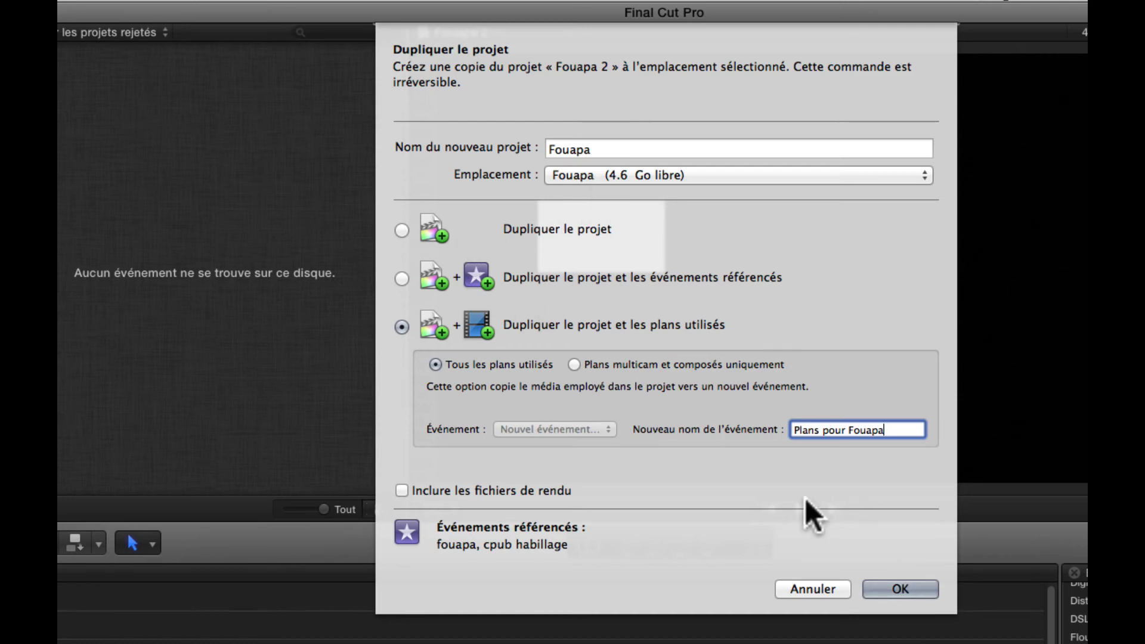
{"action": "left_click", "coordinate": [922, 592]}
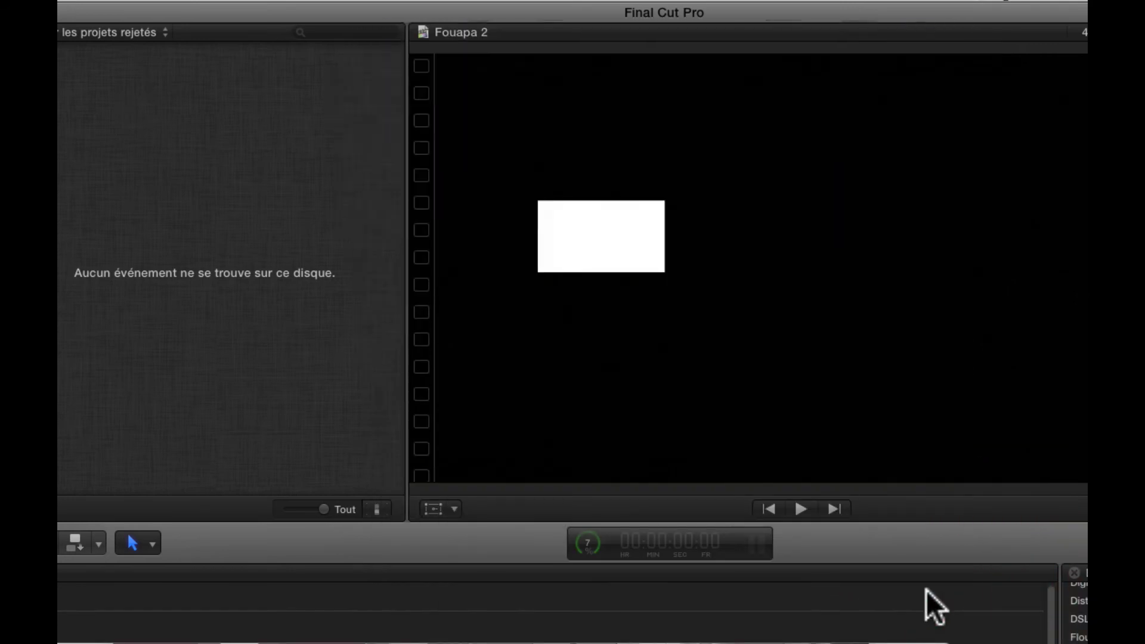
Step: Check the data management progress in the background tasks, closing the task window when done
{"action": "left_click", "coordinate": [593, 542]}
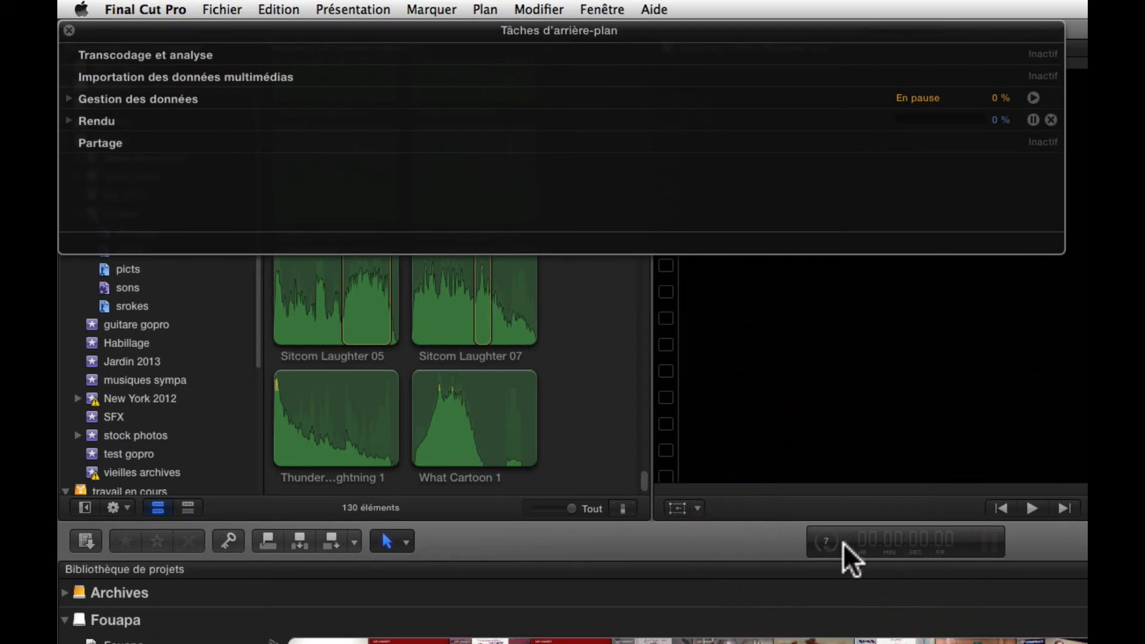
{"action": "left_click", "coordinate": [68, 98]}
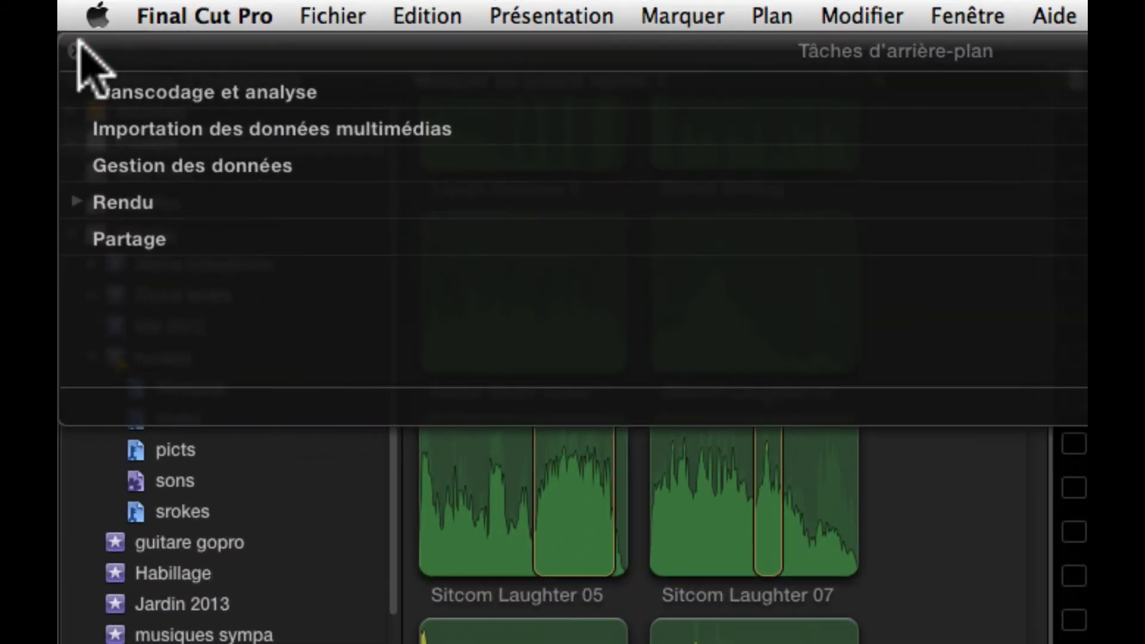
{"action": "key", "text": "super+9"}
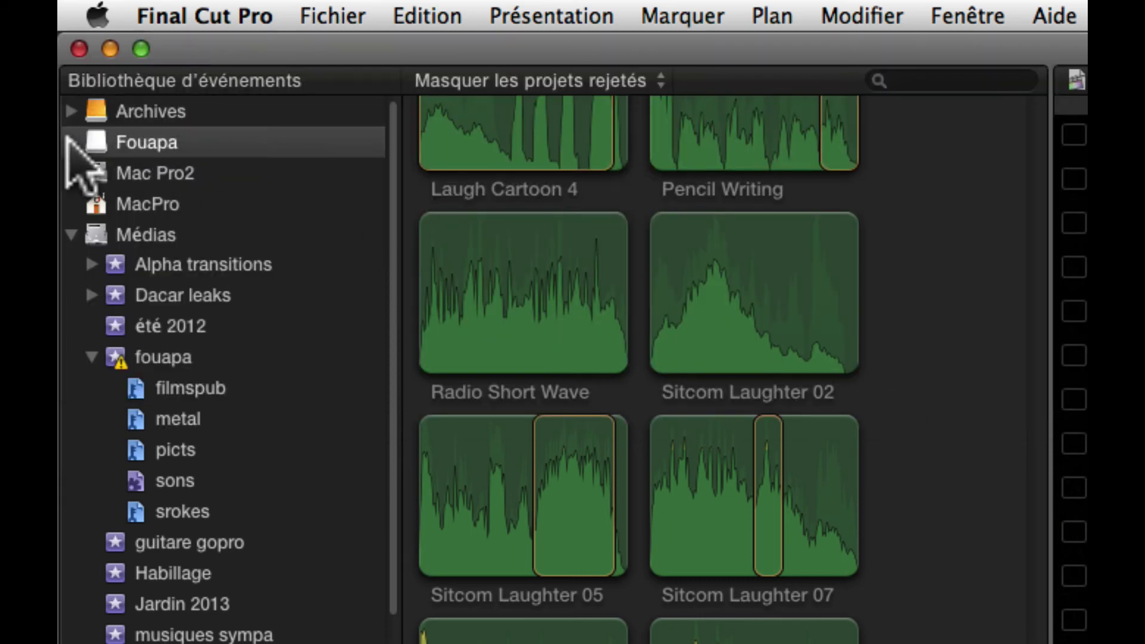
Step: Examine the Plans pour Fouapa event and the duplicated Fouapa project on the Fouapa volume
{"action": "left_click", "coordinate": [72, 142]}
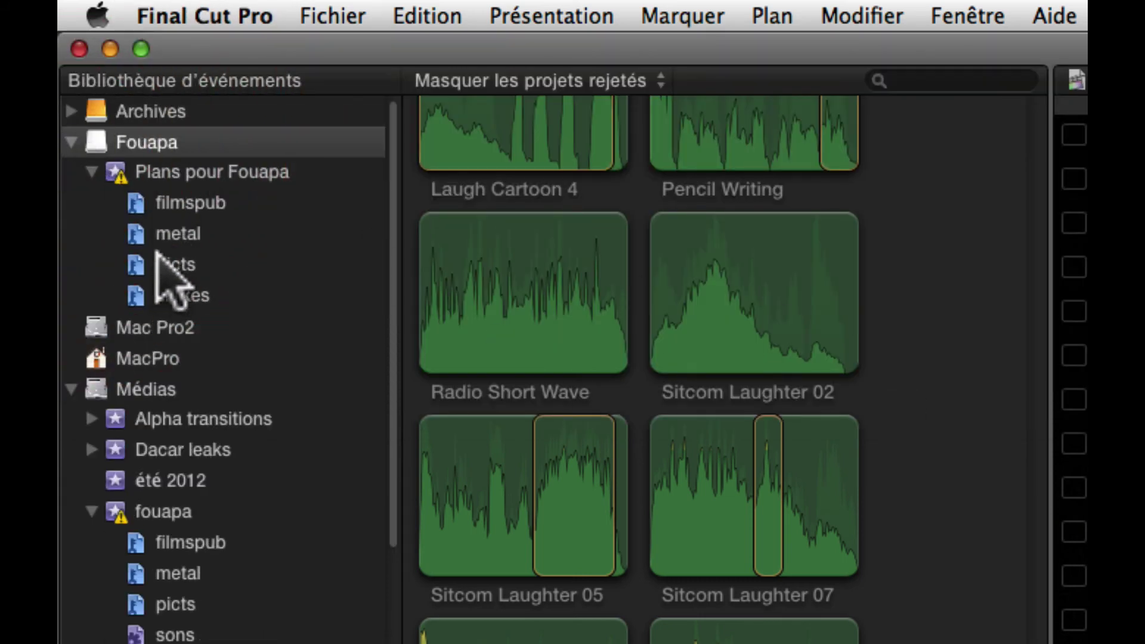
{"action": "key", "text": "super+0"}
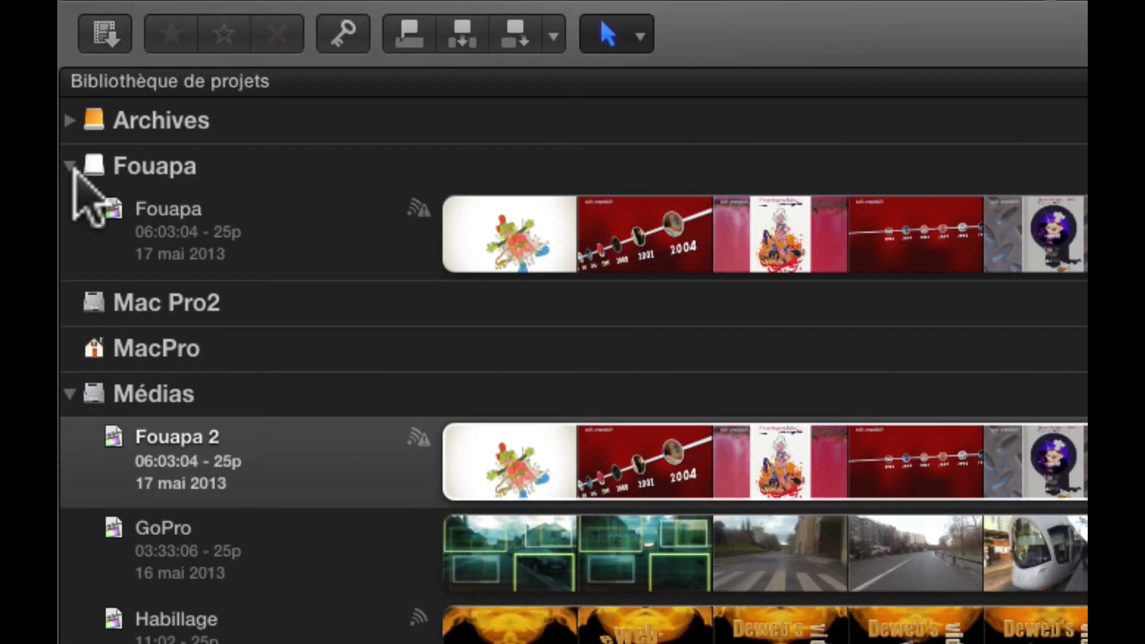
{"action": "left_click", "coordinate": [71, 166]}
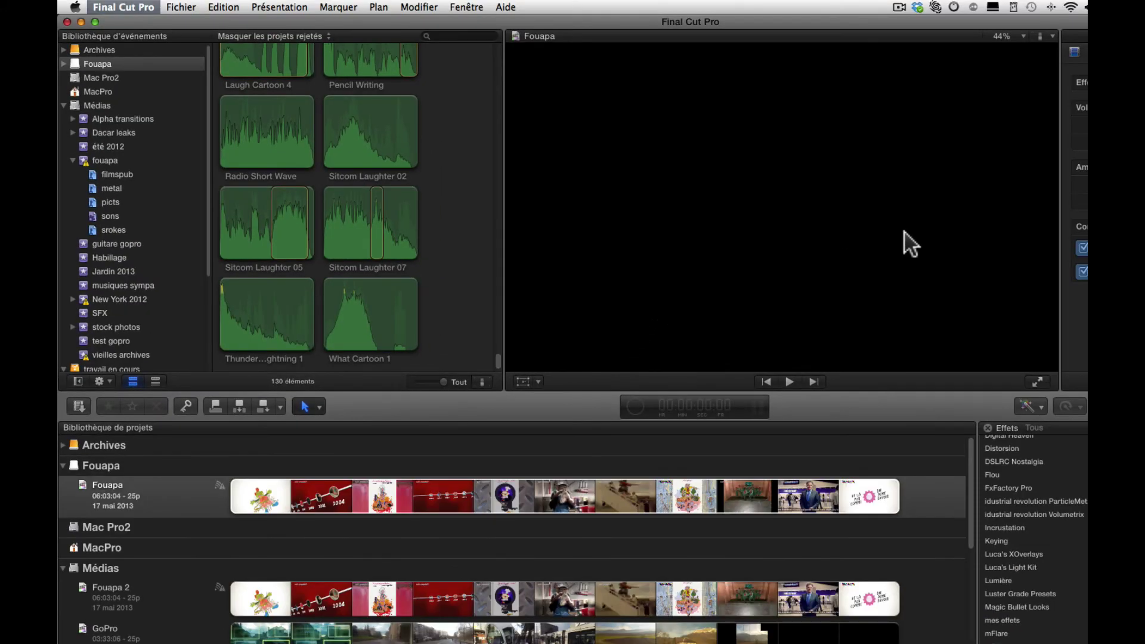
Step: Hide Final Cut Pro and eject the mounted Fouapa volume from the desktop
{"action": "key", "text": "super+h"}
{"action": "left_click", "coordinate": [524, 41]}
{"action": "key", "text": "super+e"}
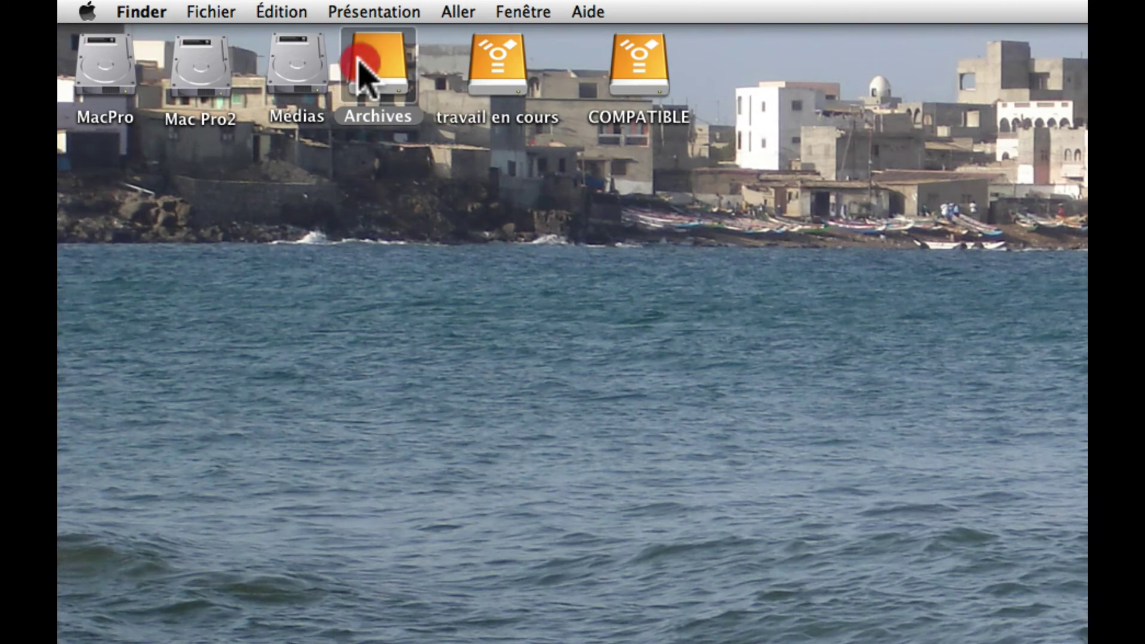
Step: Open the Archives drive and inspect the file information of Fouapa.dmg, closing both windows when done
{"action": "double_click", "coordinate": [239, 34]}
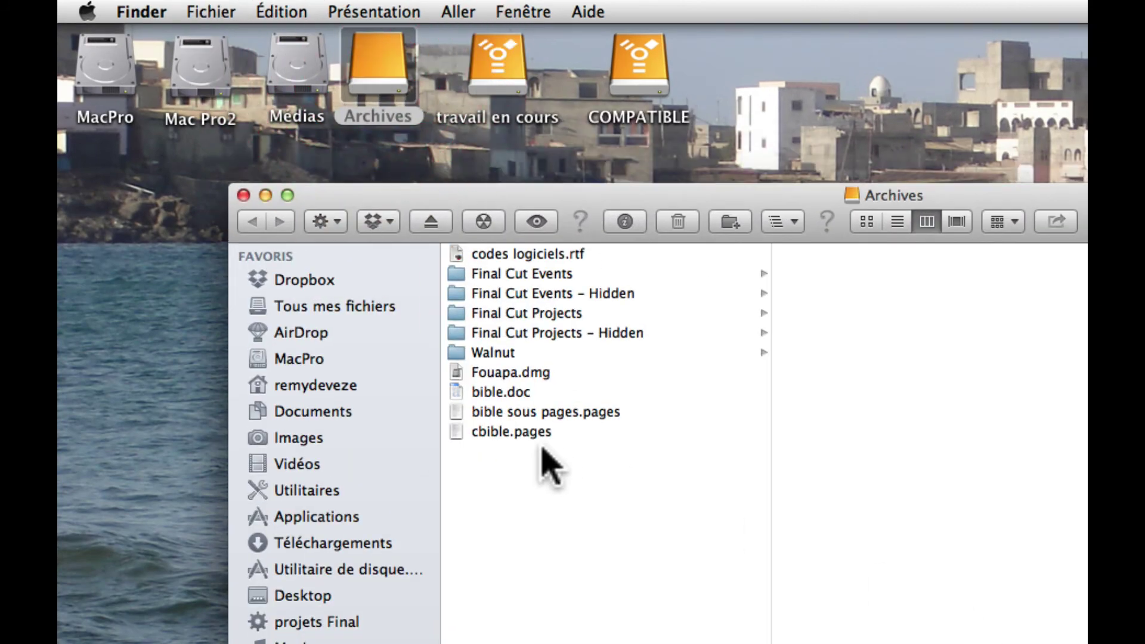
{"action": "left_click", "coordinate": [516, 373]}
{"action": "key", "text": "super+i"}
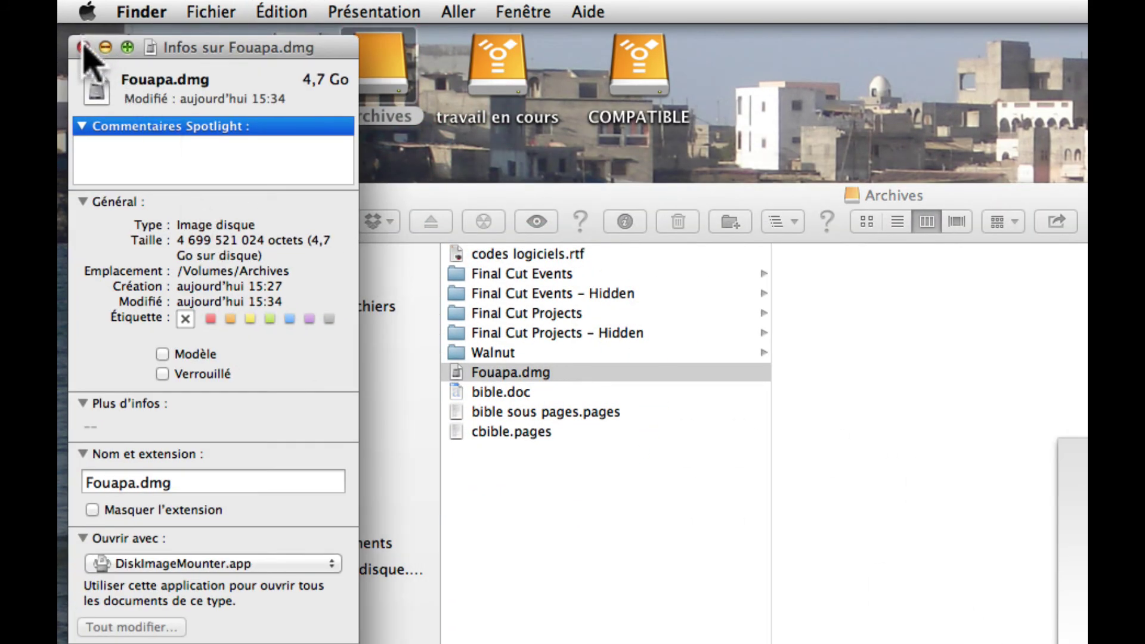
{"action": "left_click", "coordinate": [84, 47]}
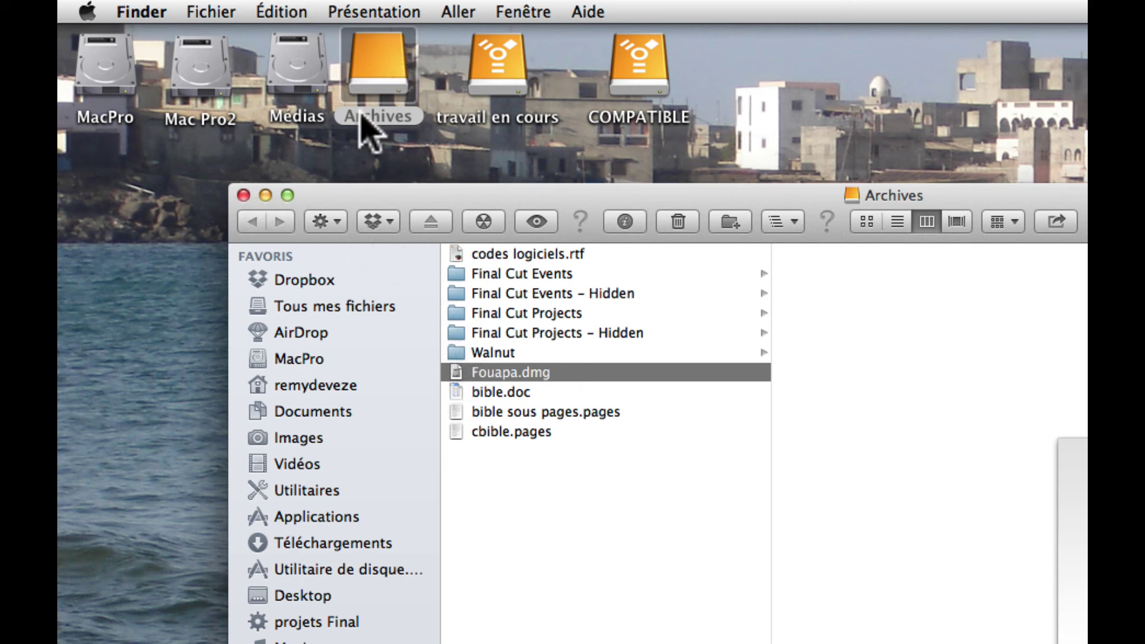
{"action": "left_click", "coordinate": [243, 195]}
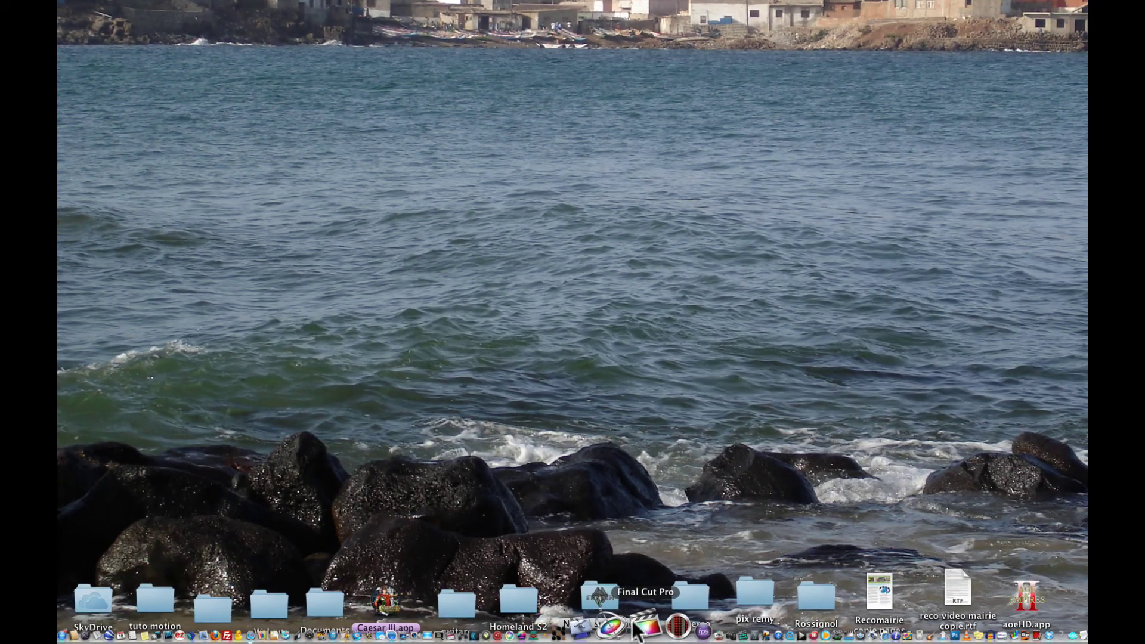
Step: Return to Final Cut Pro and expand the Archives drive in both the event library and the project library
{"action": "left_click", "coordinate": [644, 626]}
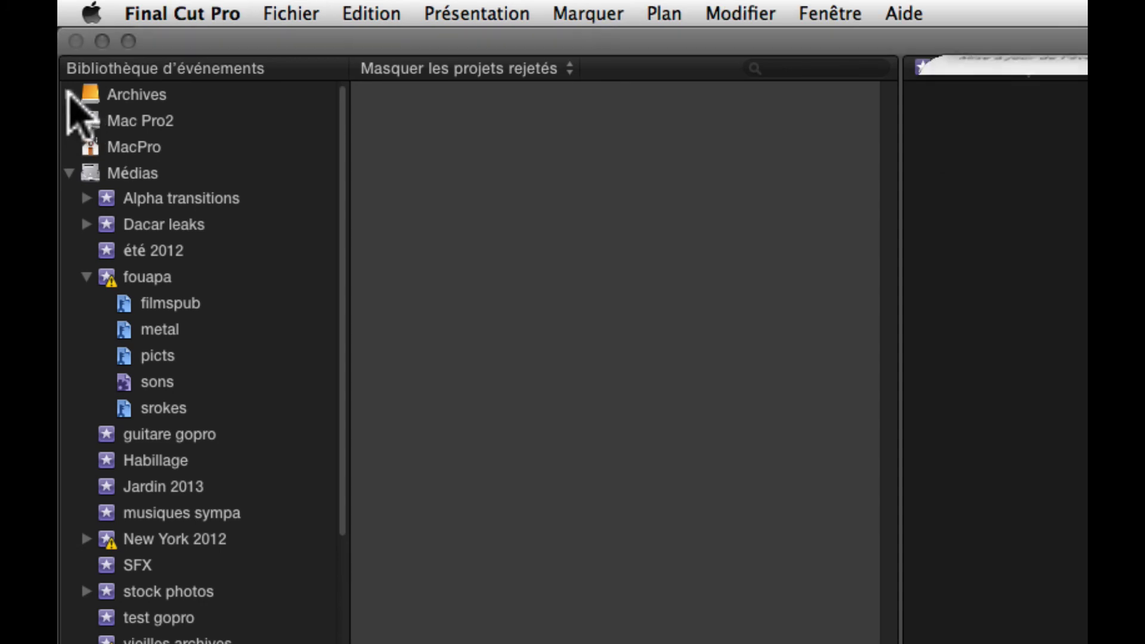
{"action": "left_click", "coordinate": [71, 95]}
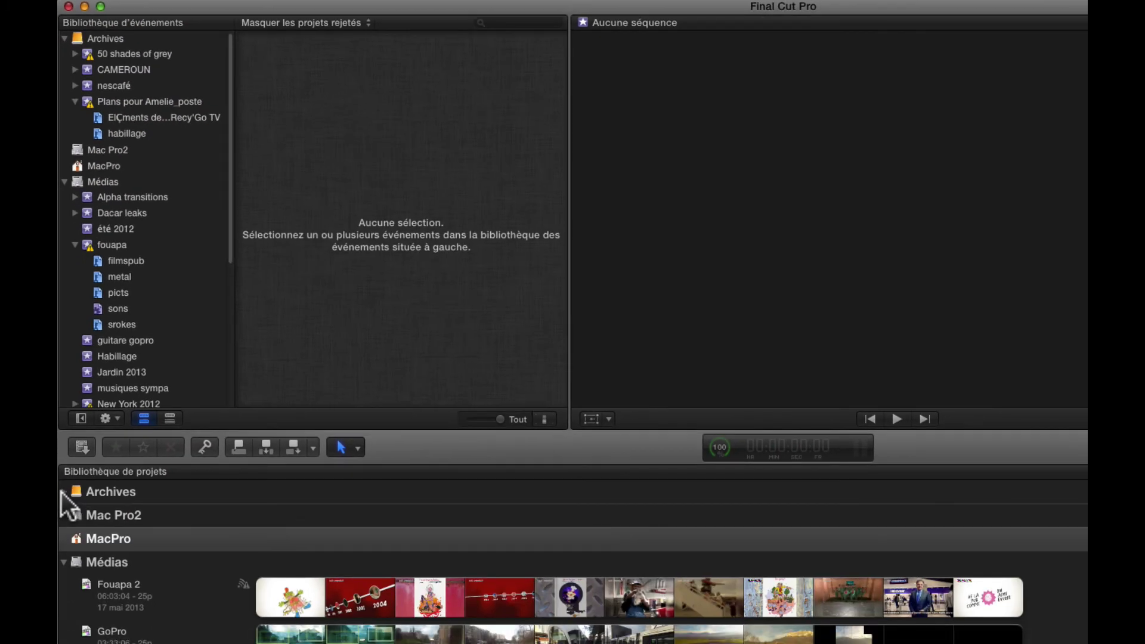
{"action": "left_click", "coordinate": [63, 491]}
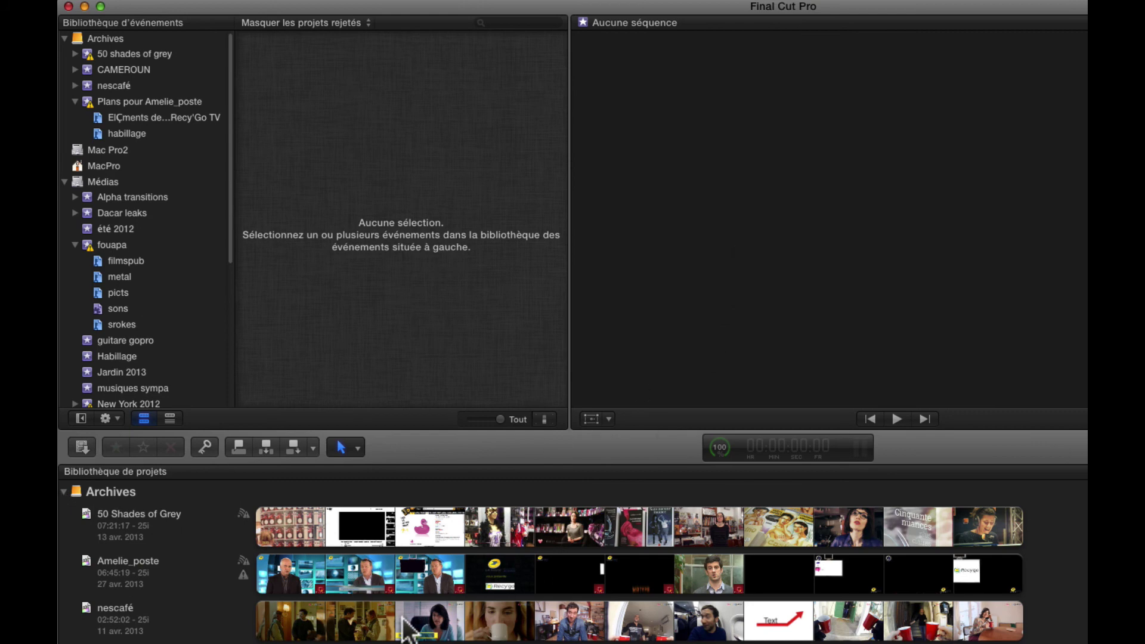
Step: Hide Final Cut Pro, remount Fouapa.dmg from the Archives drive and close the drive's window
{"action": "key", "text": "super"}
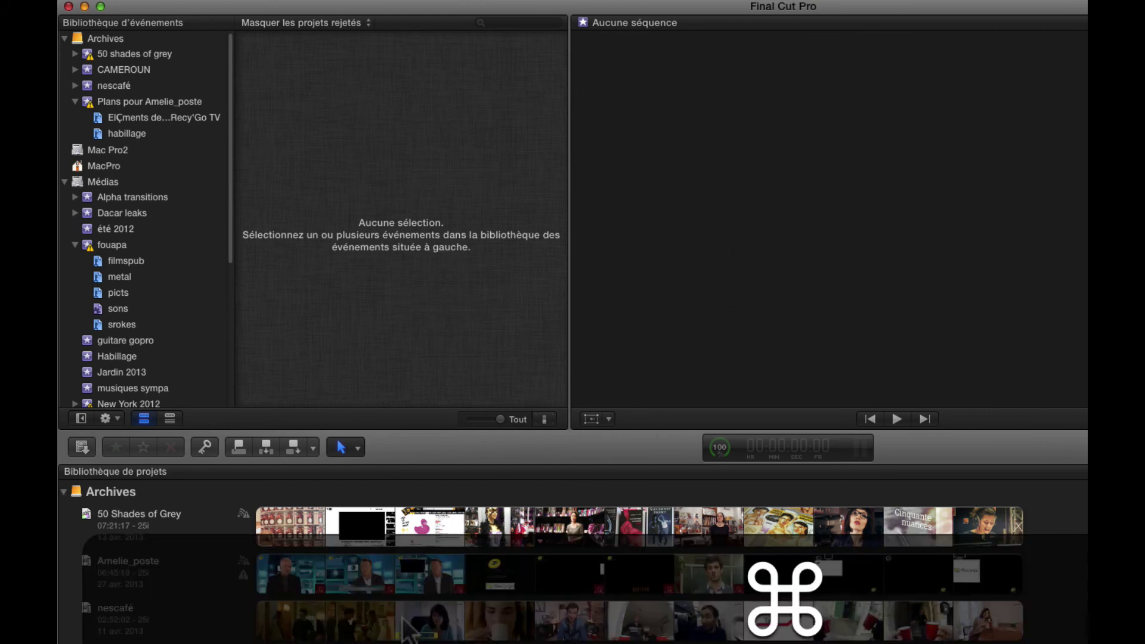
{"action": "key", "text": "super+h"}
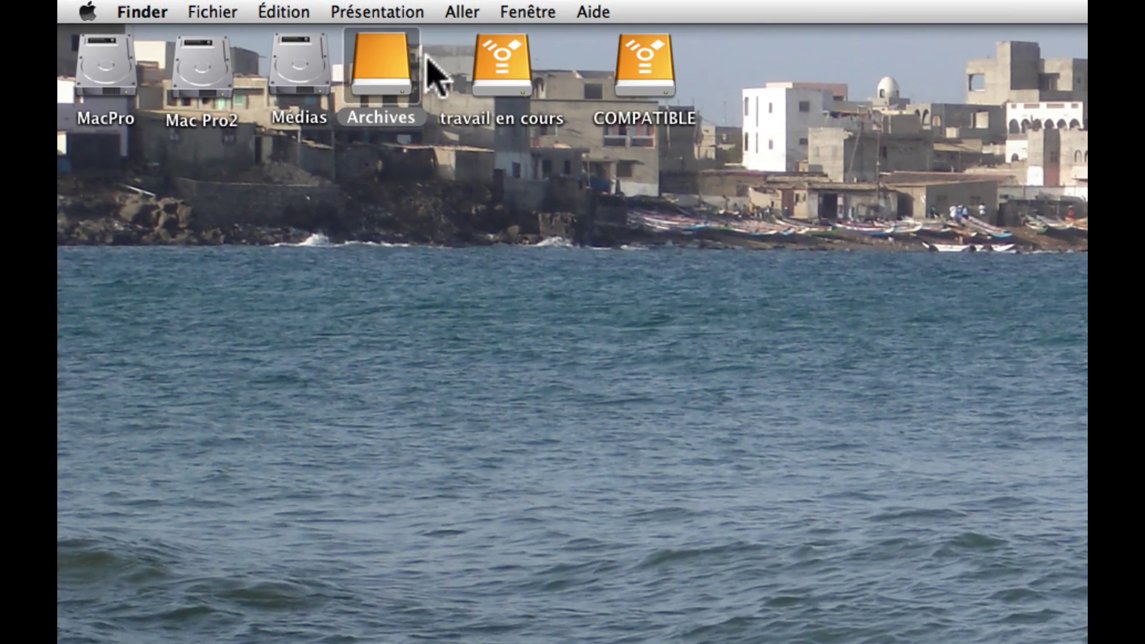
{"action": "double_click", "coordinate": [289, 37]}
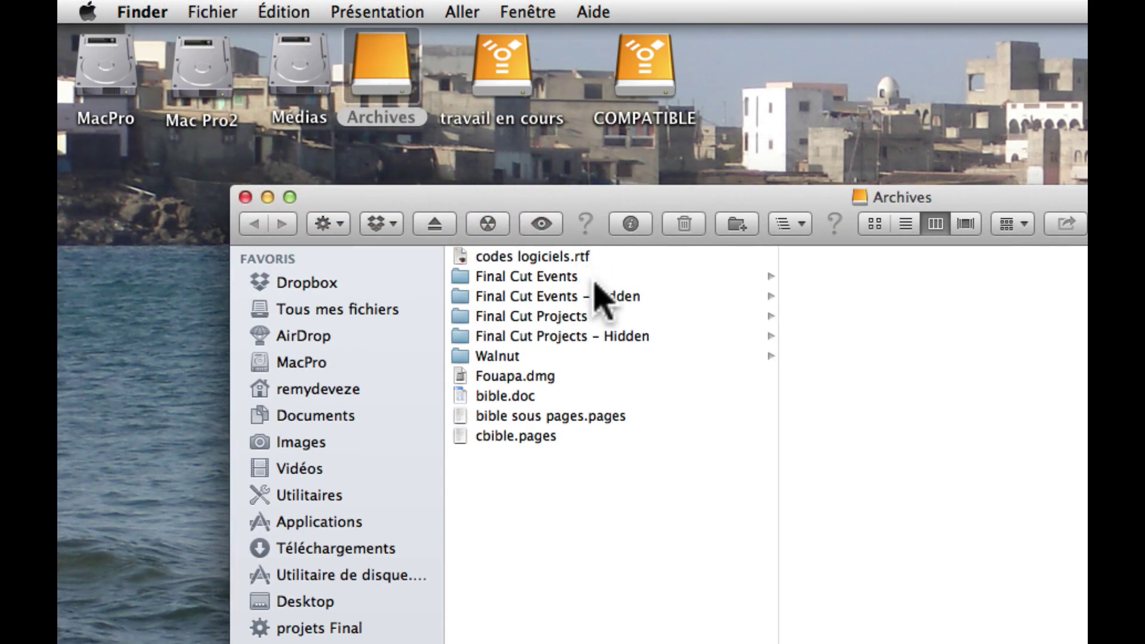
{"action": "left_click", "coordinate": [506, 377]}
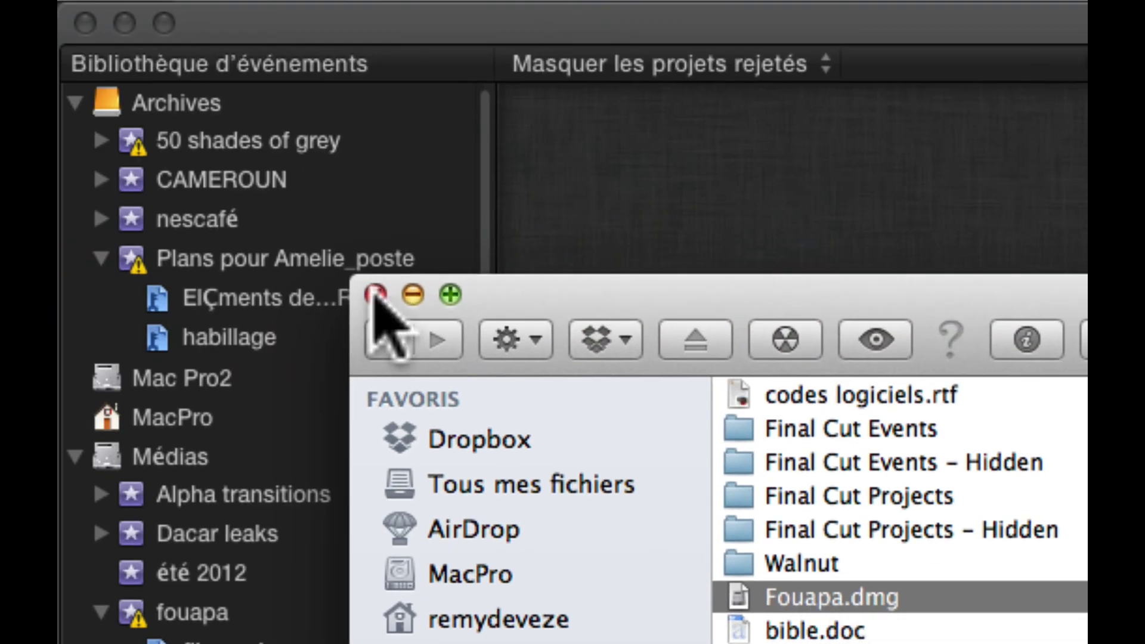
{"action": "left_click", "coordinate": [370, 299]}
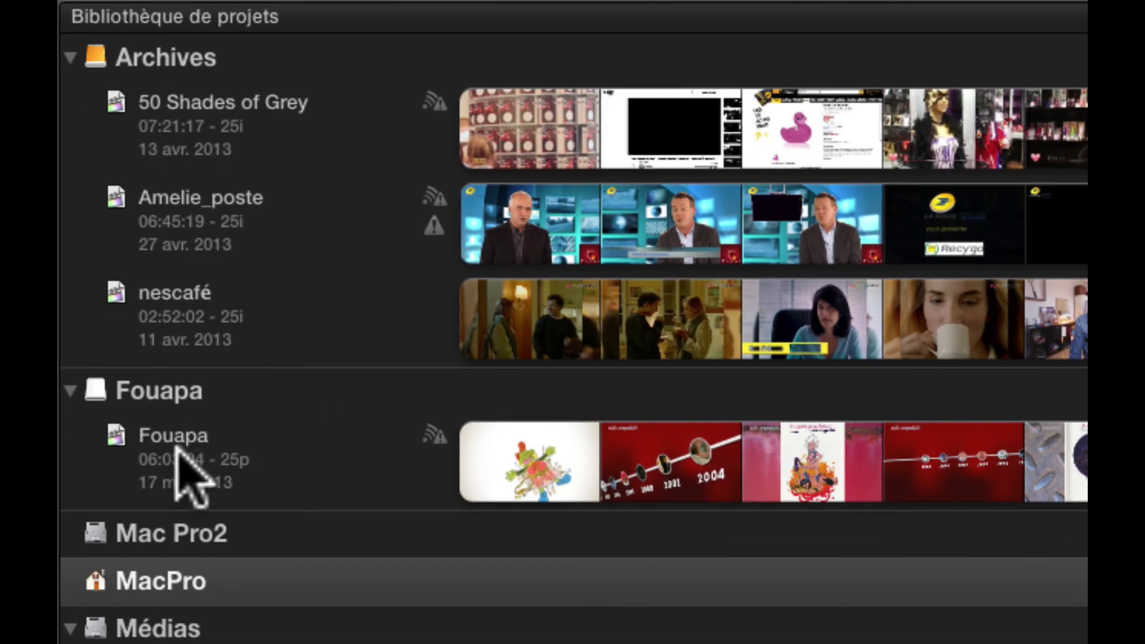
Step: Expand the Fouapa volume in the event library to check its Plans pour Fouapa event and keyword collections
{"action": "left_click", "coordinate": [174, 457]}
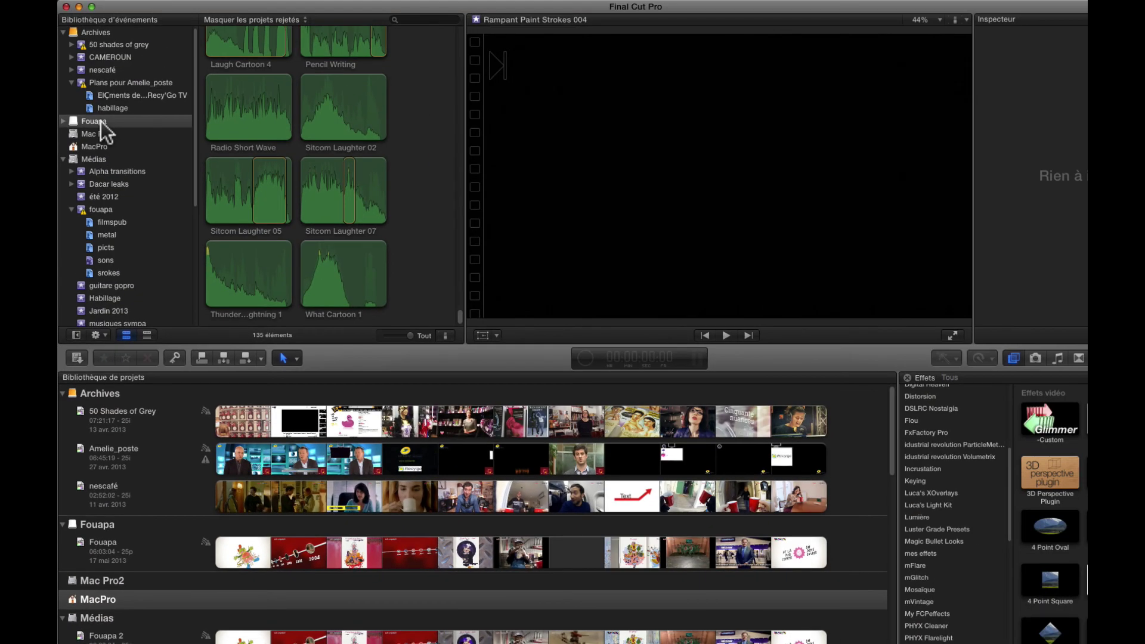
{"action": "left_click", "coordinate": [63, 121]}
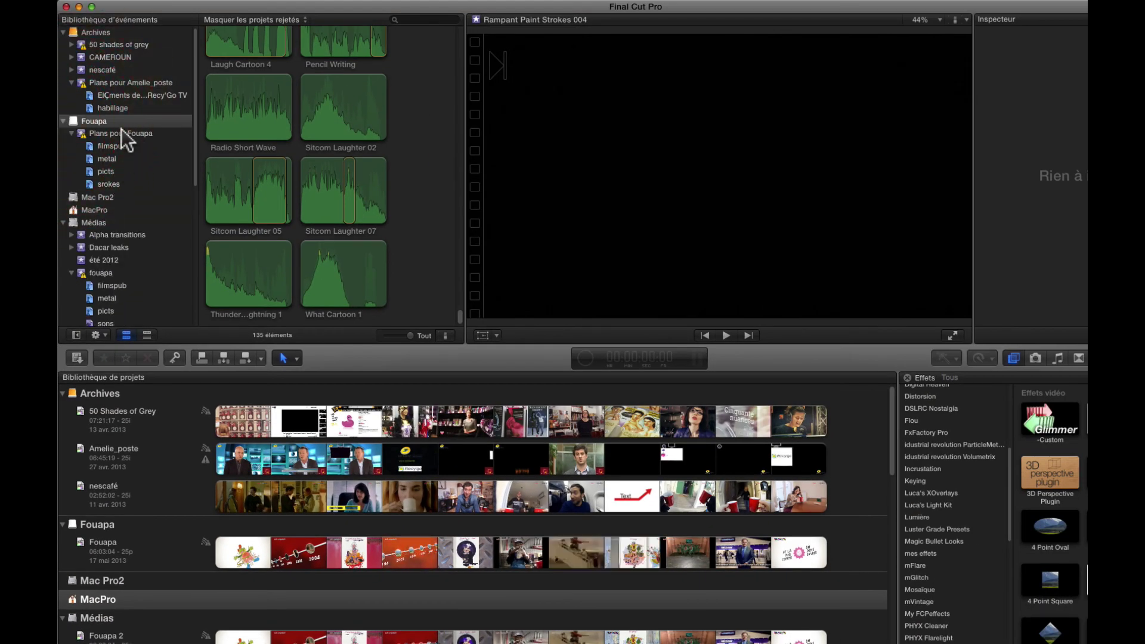